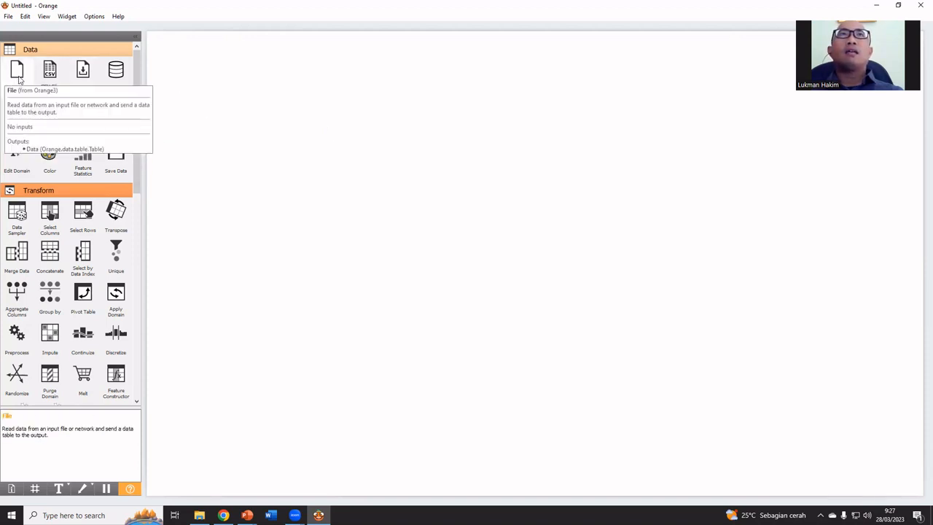
Add a File widget to the empty canvas, delete the duplicate File (1) and File (2) widgets, and reposition the remaining one.
left_click(18, 73)
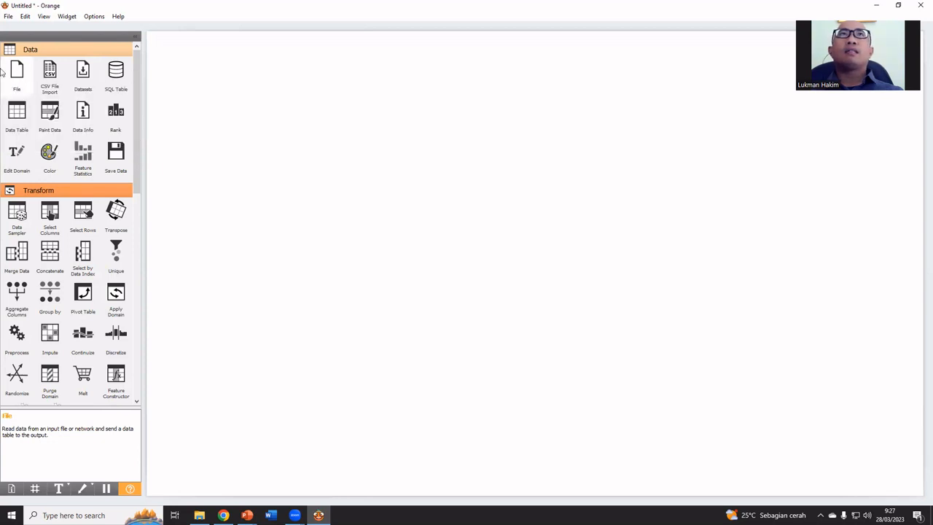
double_click(18, 72)
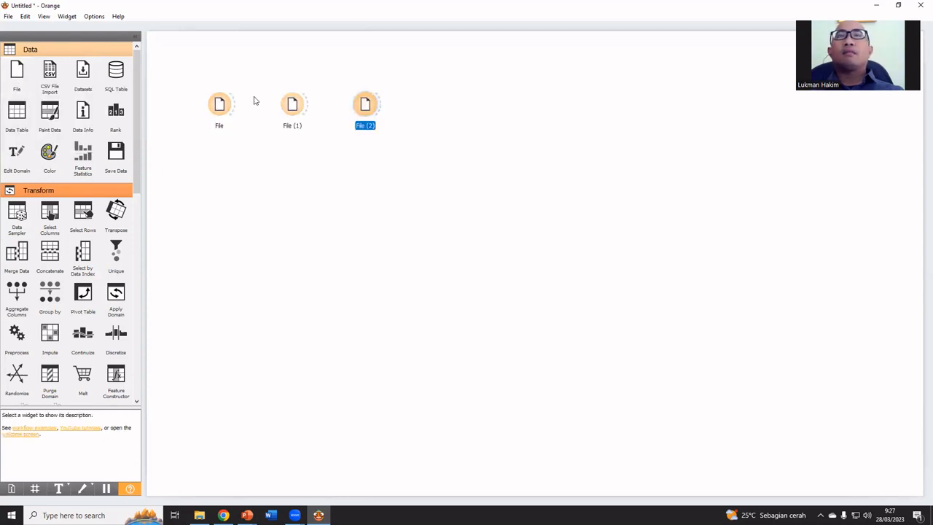
left_click_drag(406, 153, 288, 94)
key("Delete")
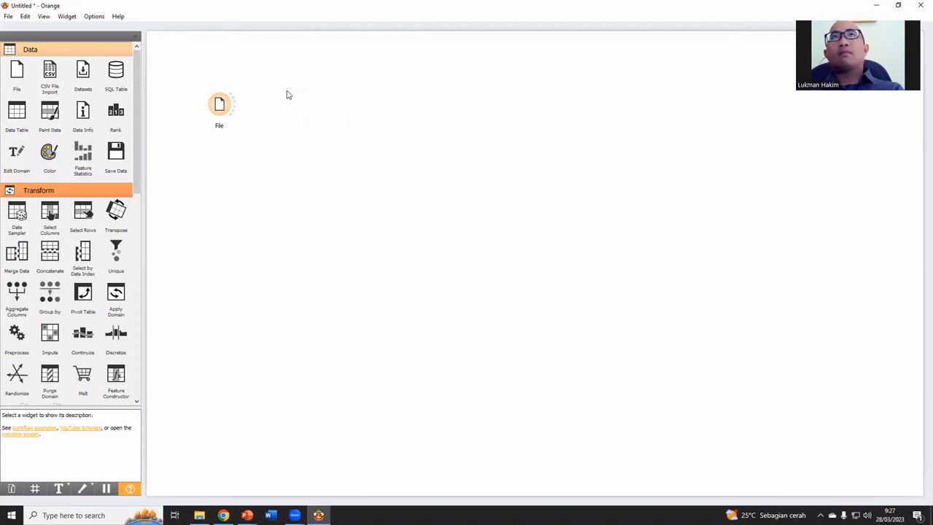
left_click_drag(221, 103, 266, 107)
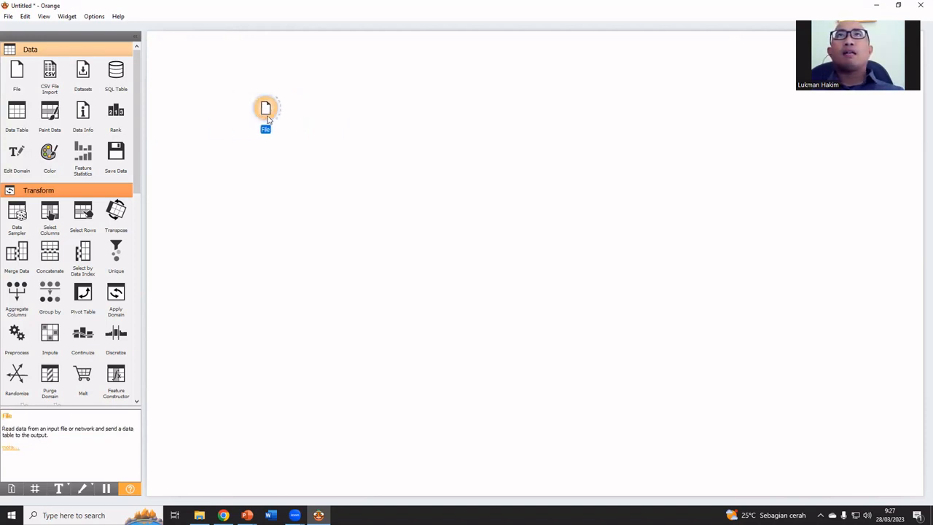
Load the iris.tab dataset in the File widget, keeping the iris column's role as target.
double_click(267, 110)
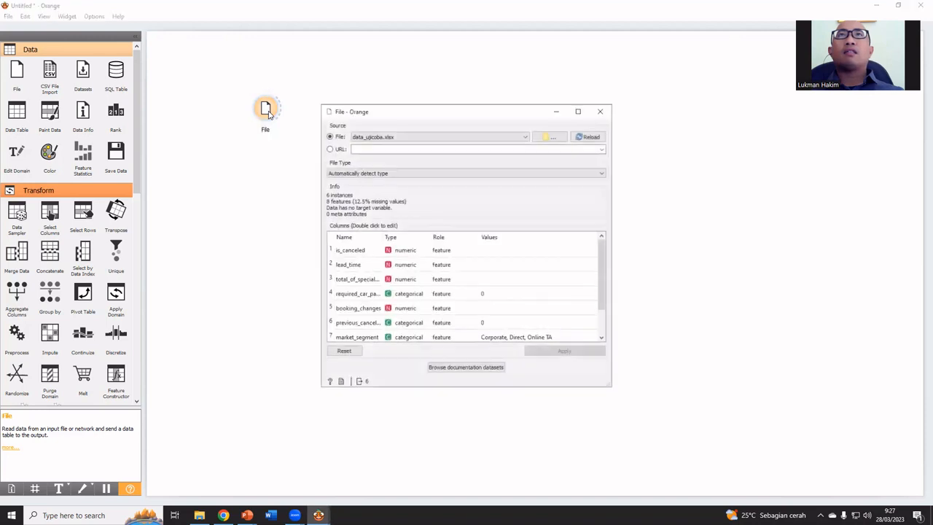
left_click(431, 136)
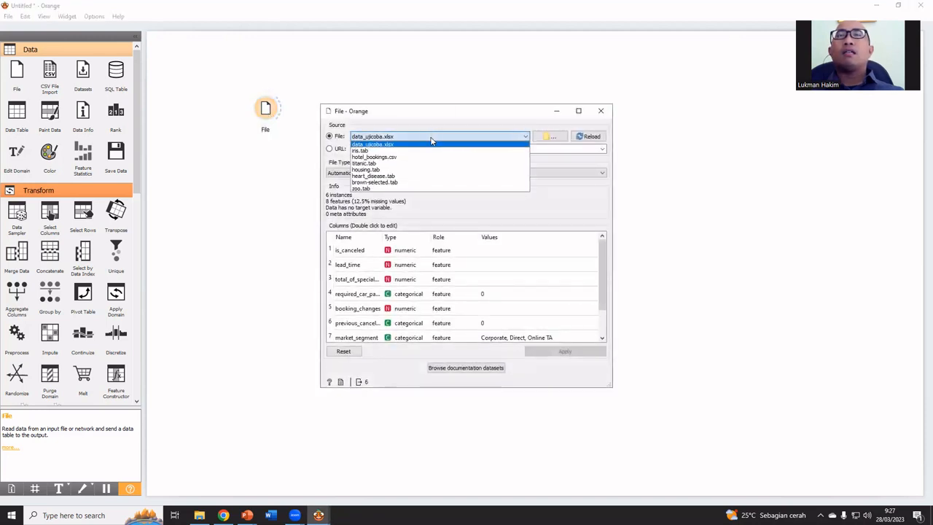
left_click(359, 151)
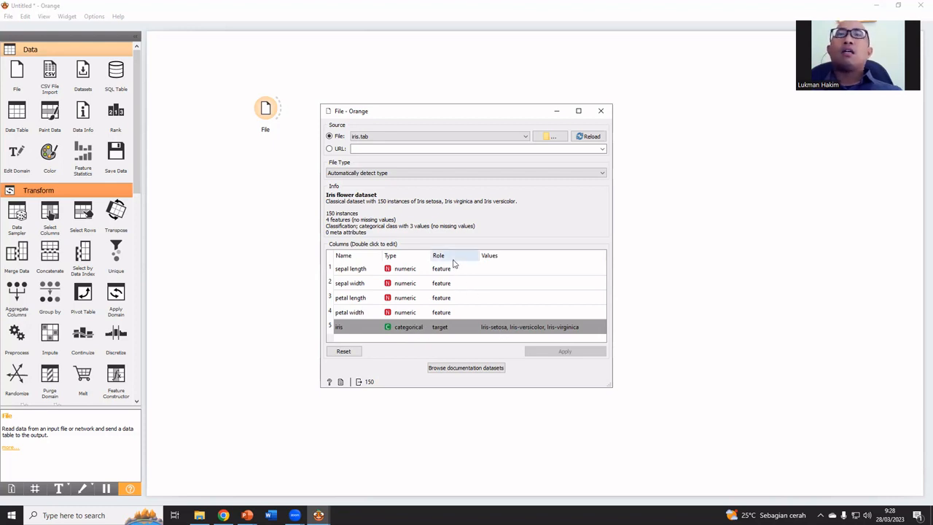
double_click(448, 330)
left_click(449, 330)
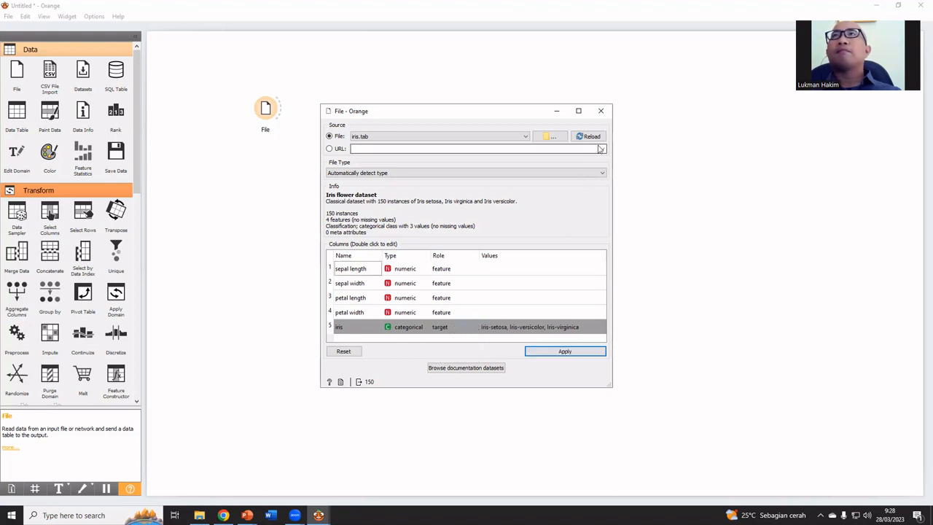
left_click(601, 111)
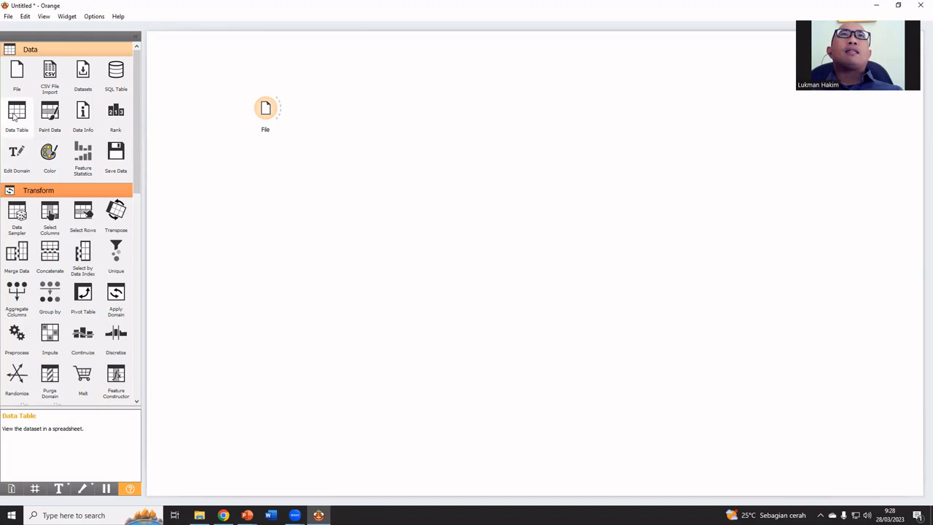
Add a Data Table widget beside File, connect File to it, and look through the iris records in the table.
left_click_drag(14, 115, 384, 108)
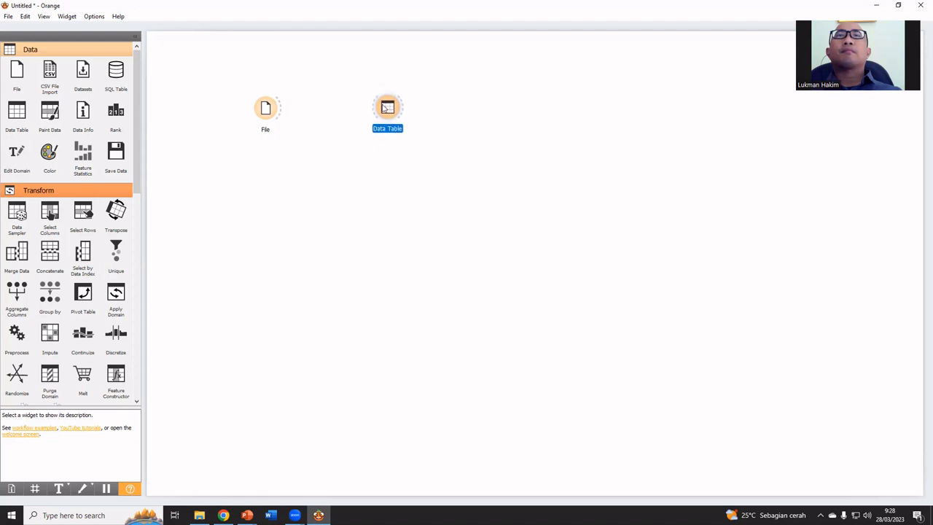
left_click_drag(284, 112, 379, 108)
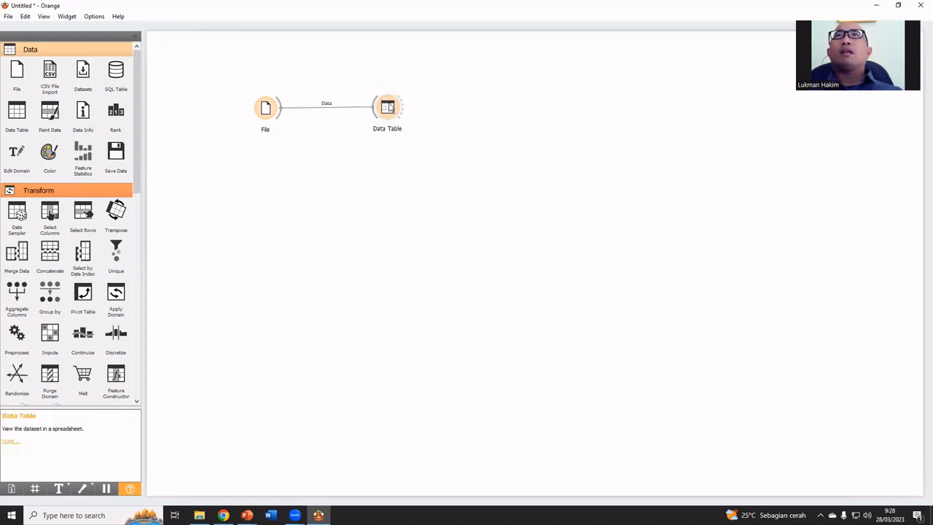
double_click(388, 108)
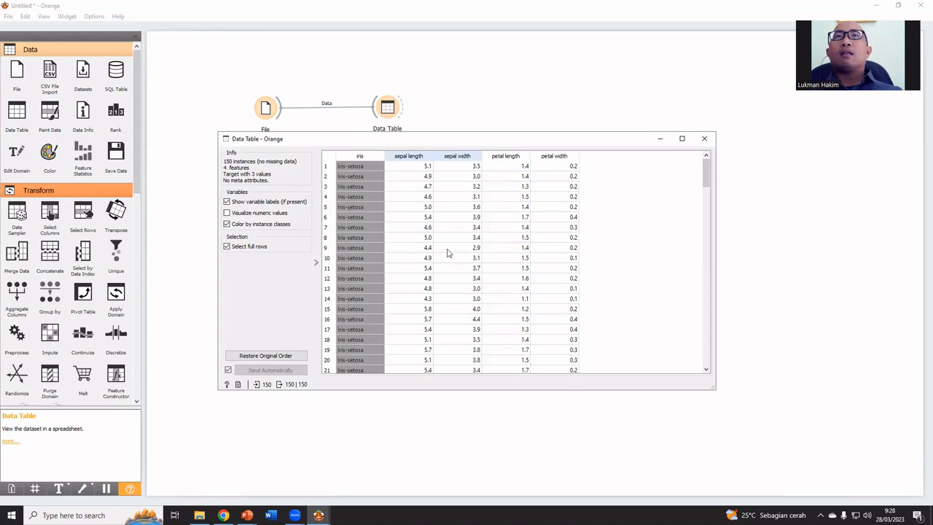
scroll(448, 252, "down", 15)
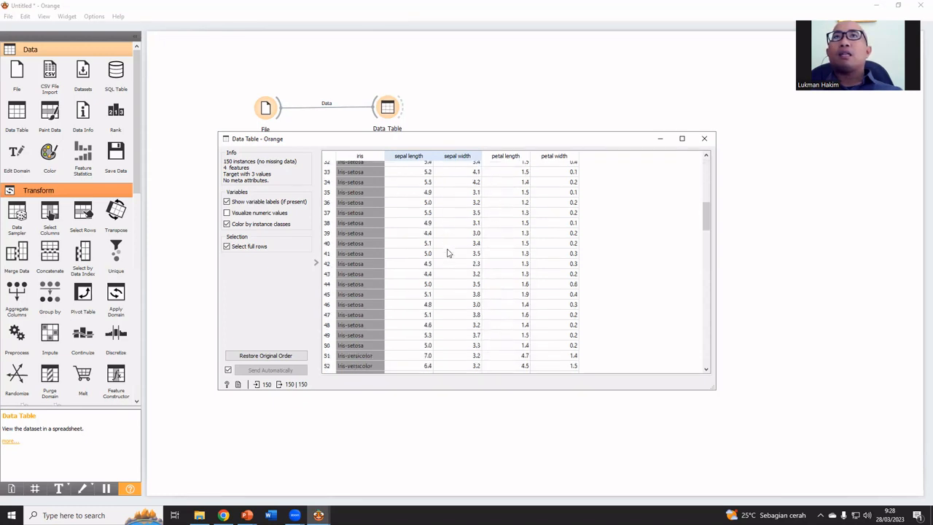
scroll(448, 253, "down", 20)
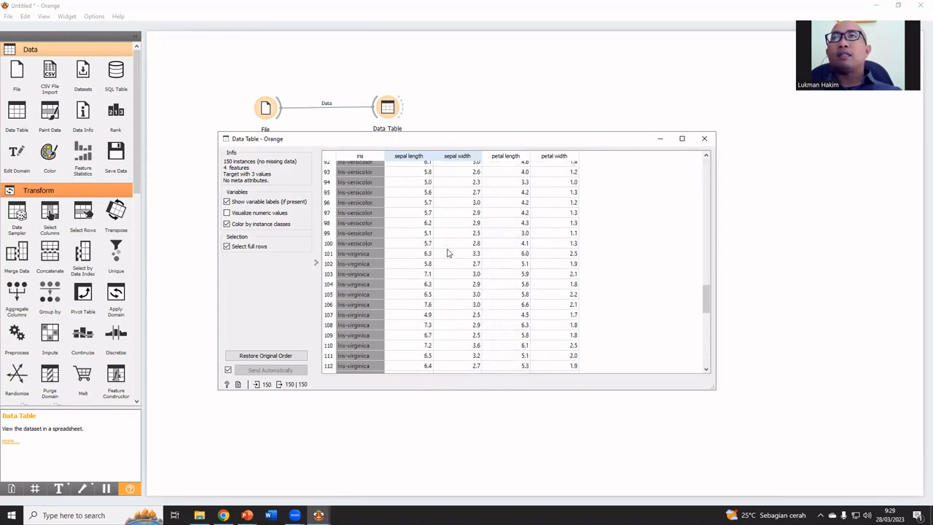
scroll(448, 253, "down", 6)
scroll(448, 253, "up", 20)
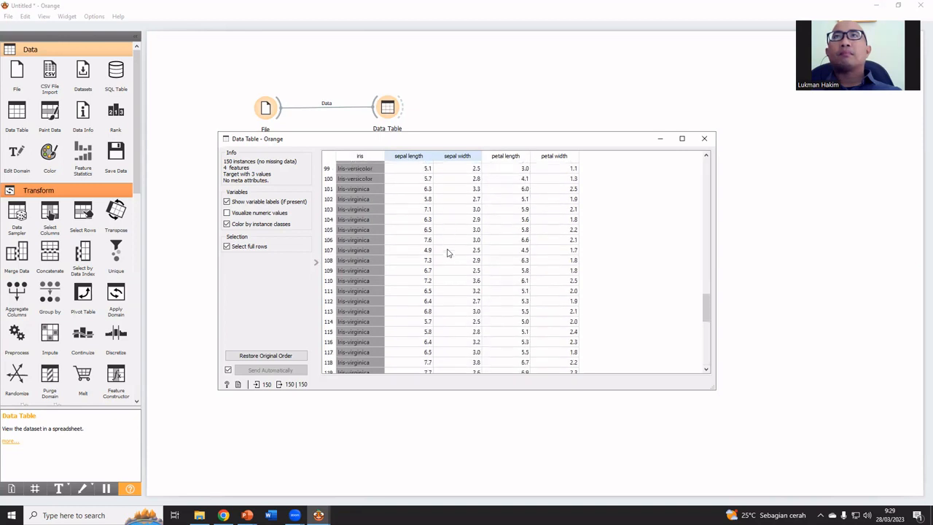
scroll(448, 253, "up", 12)
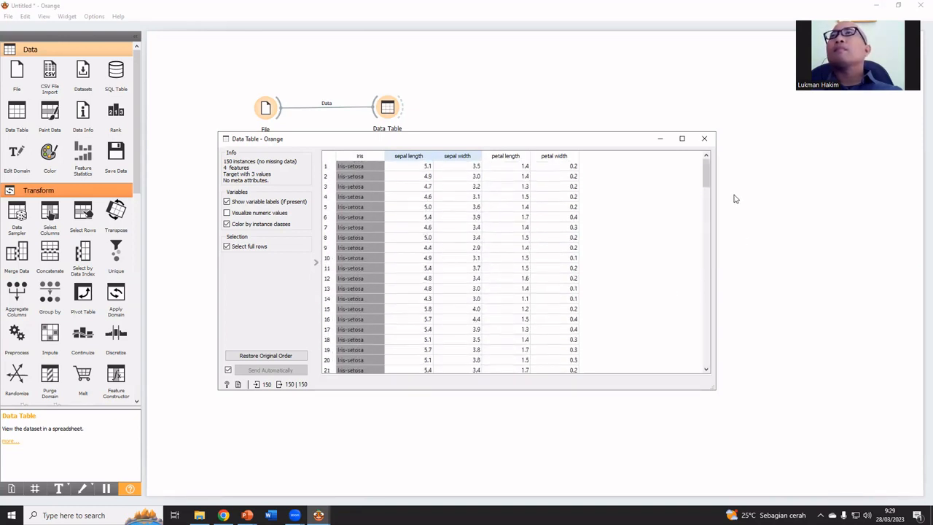
left_click(83, 92)
left_click(84, 108)
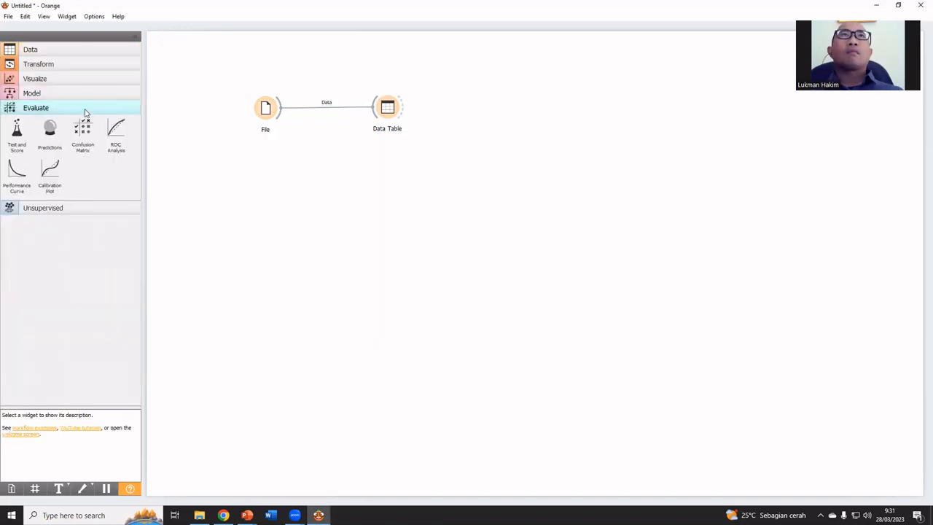
left_click(83, 108)
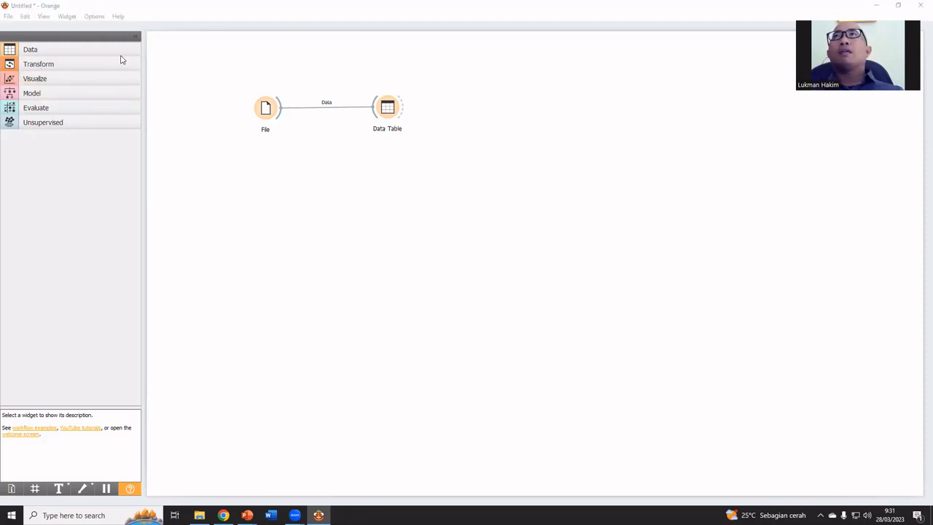
left_click(34, 81)
left_click(35, 82)
left_click(38, 94)
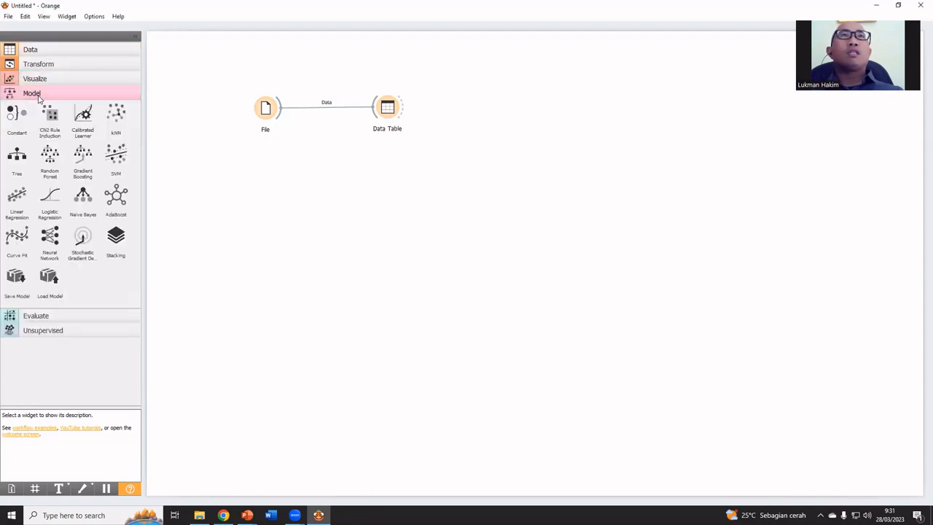
left_click(37, 94)
Add a Test and Score widget below Data Table, connect File's data to it, and view its evaluation settings.
left_click(42, 108)
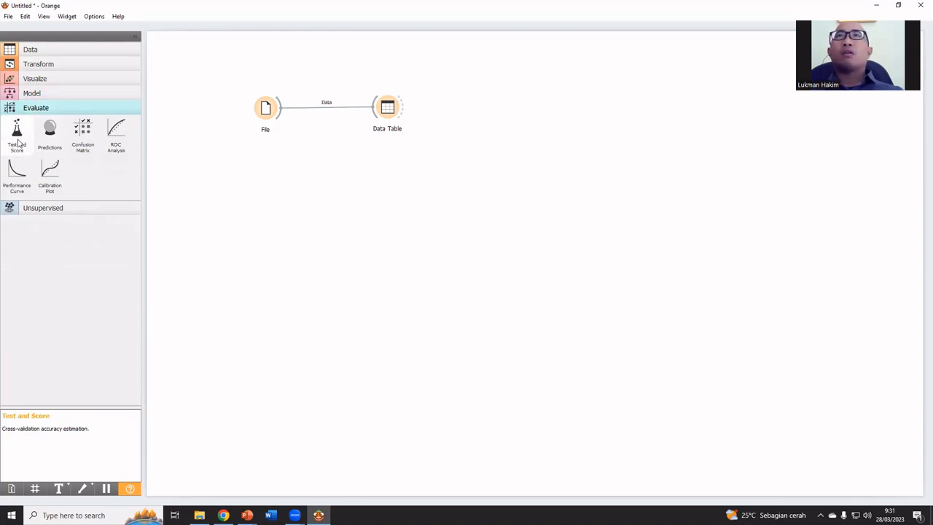
left_click(18, 142)
left_click_drag(462, 113, 392, 183)
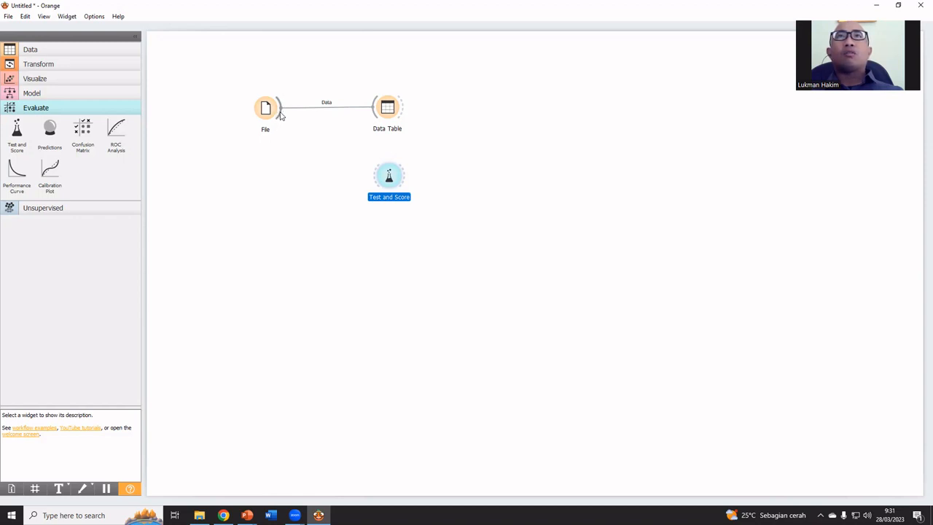
left_click_drag(281, 115, 372, 182)
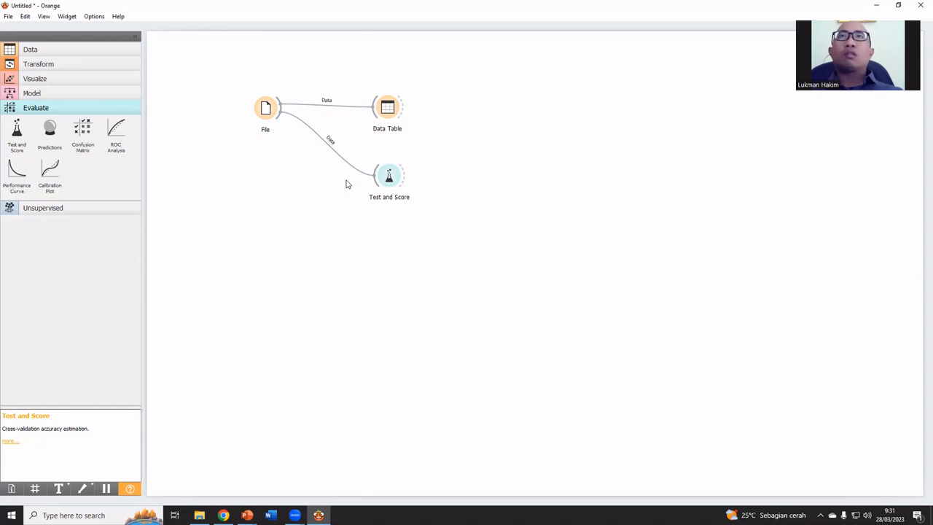
double_click(390, 181)
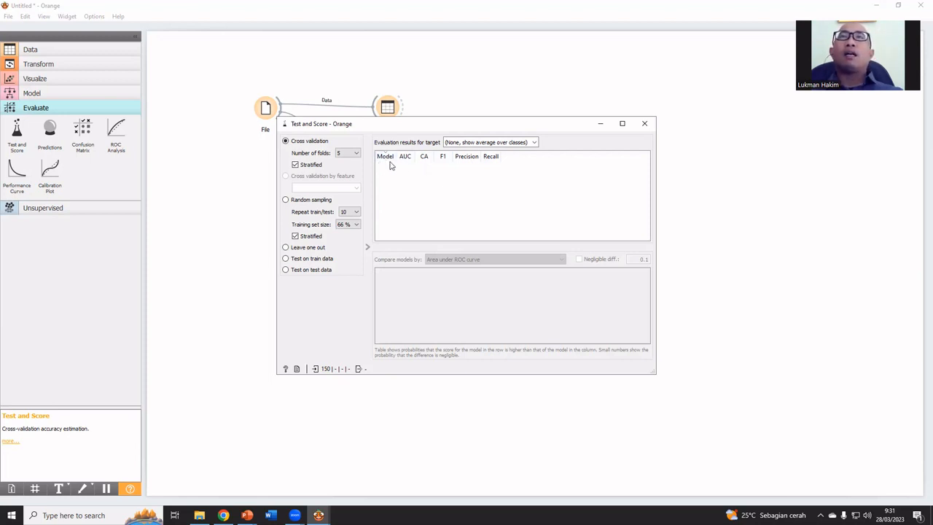
left_click(645, 125)
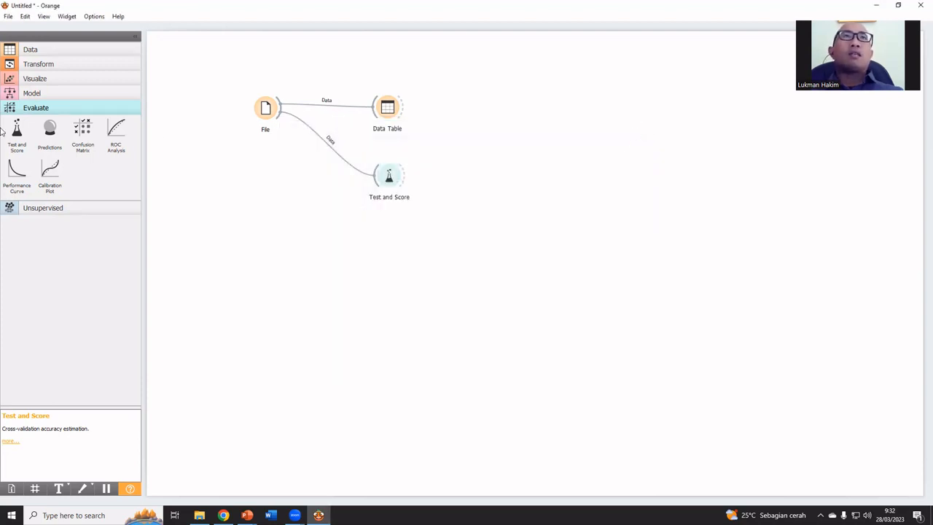
Add a Logistic Regression model below the File widget and connect it as a learner to Test and Score.
left_click(57, 109)
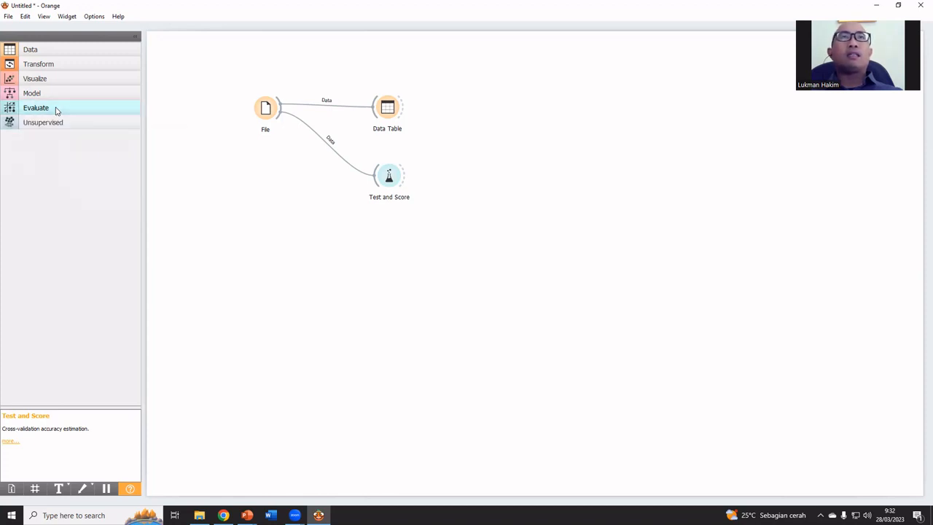
left_click(58, 95)
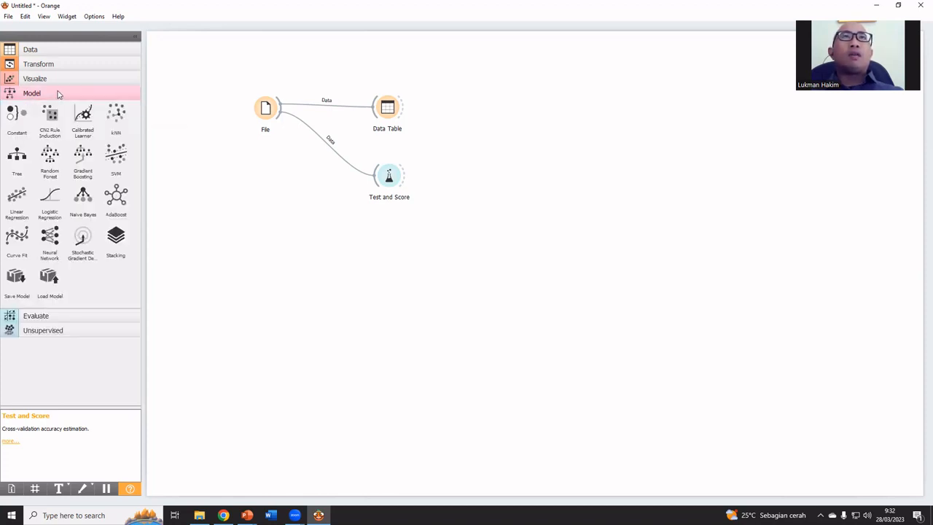
left_click(50, 198)
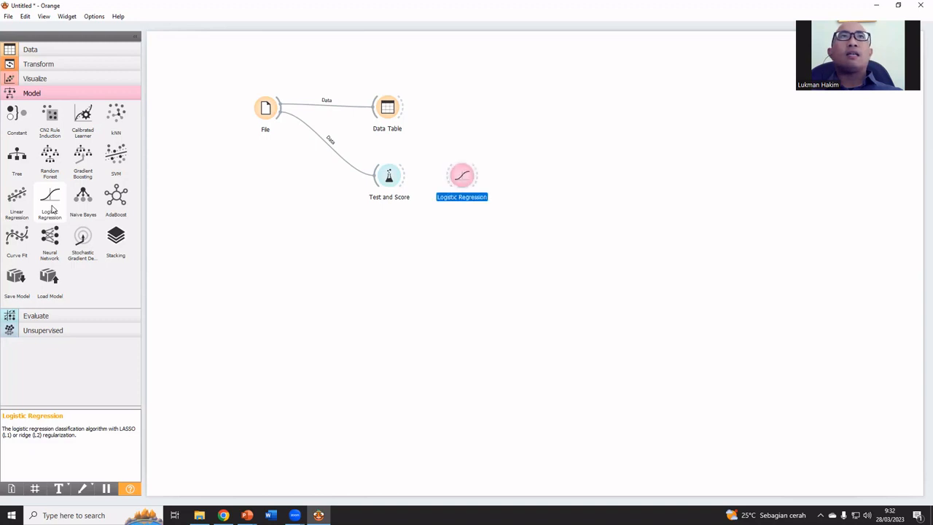
left_click_drag(464, 179, 254, 225)
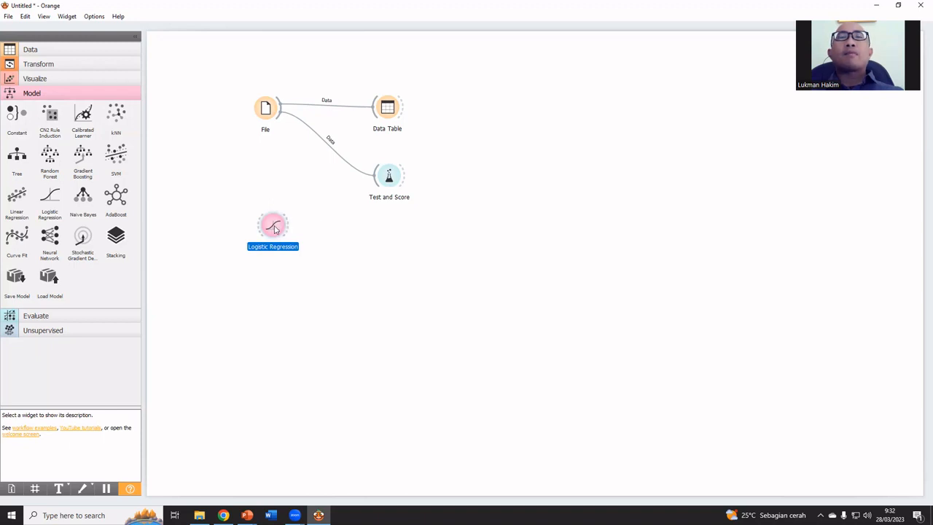
left_click_drag(282, 227, 290, 227)
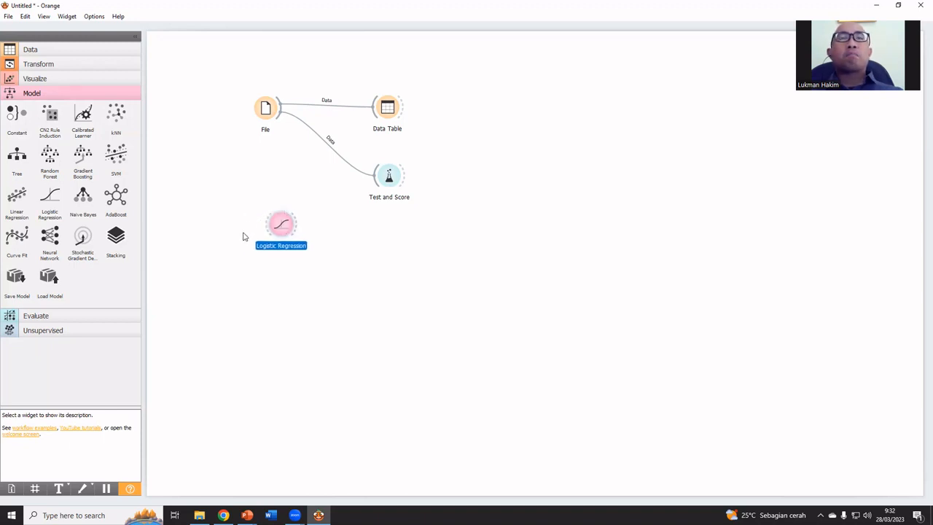
left_click(304, 226)
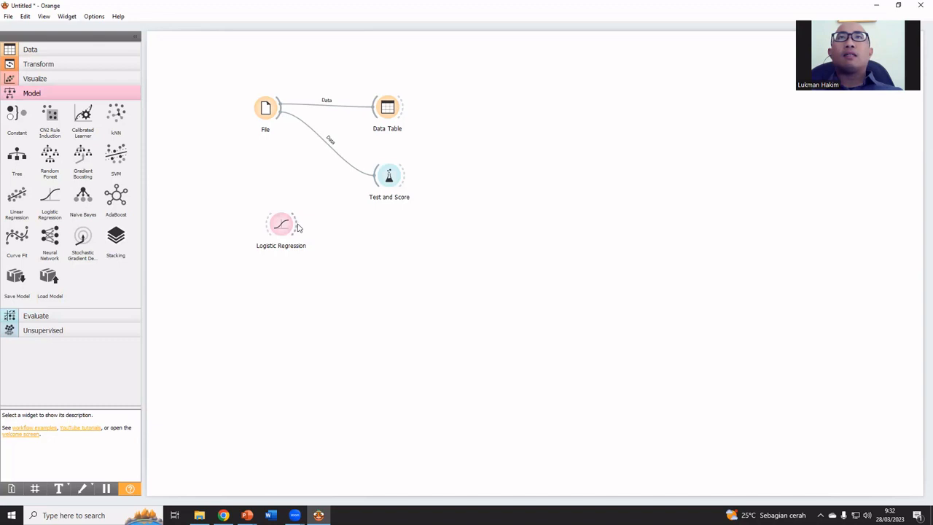
left_click_drag(297, 227, 377, 188)
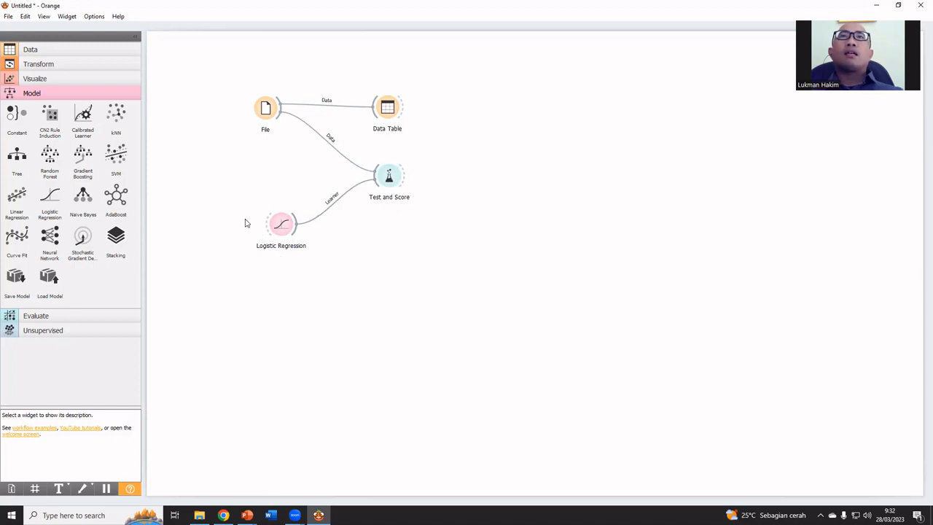
Examine the Logistic Regression evaluation scores in Test and Score.
double_click(391, 178)
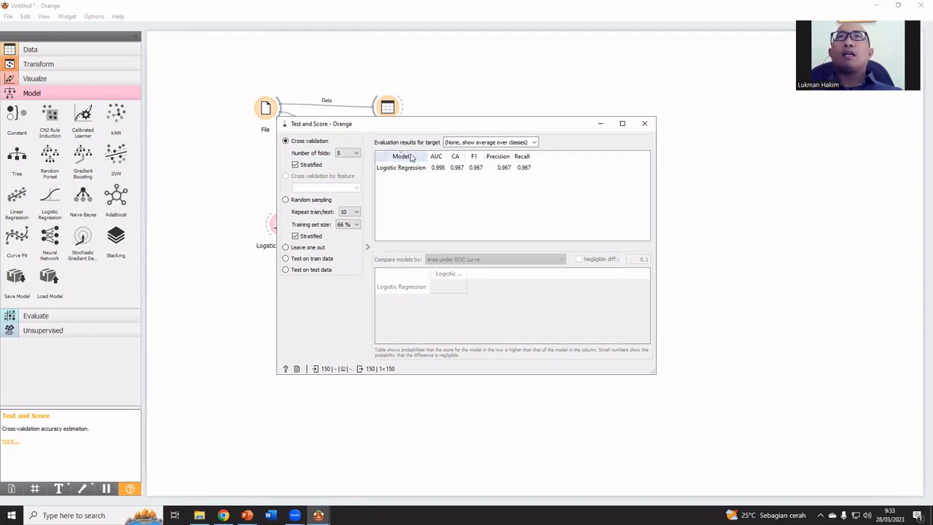
left_click_drag(430, 130, 485, 116)
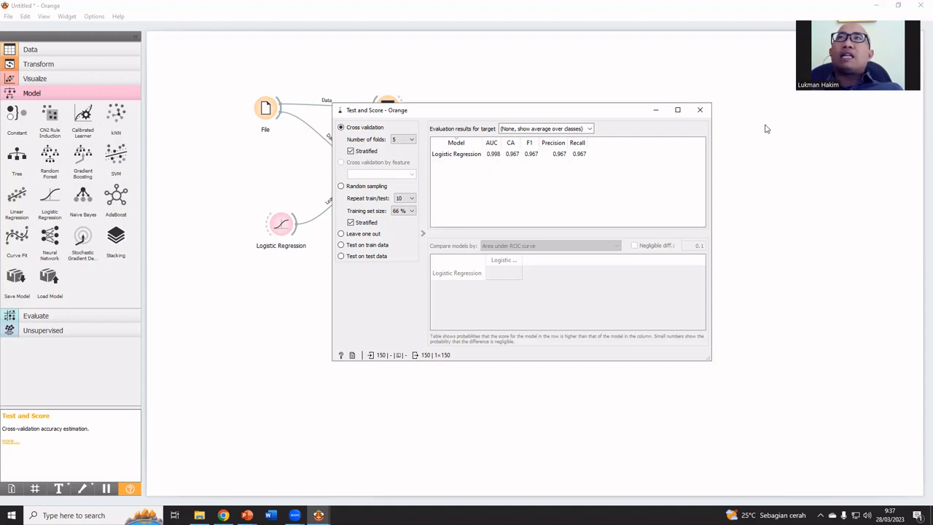
left_click(698, 110)
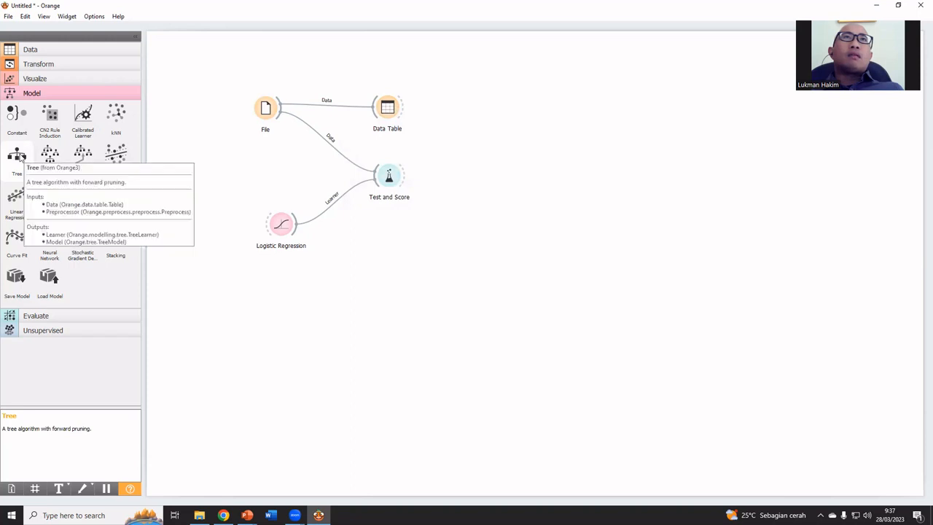
Add a Tree model below Logistic Regression, connect it as a learner to Test and Score, and compare both models' scores.
left_click_drag(23, 158, 281, 284)
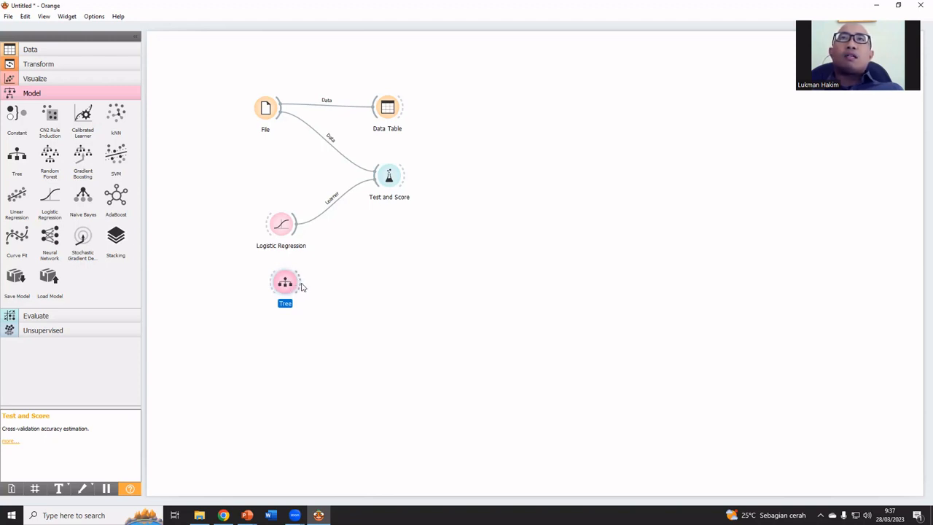
left_click_drag(302, 286, 378, 179)
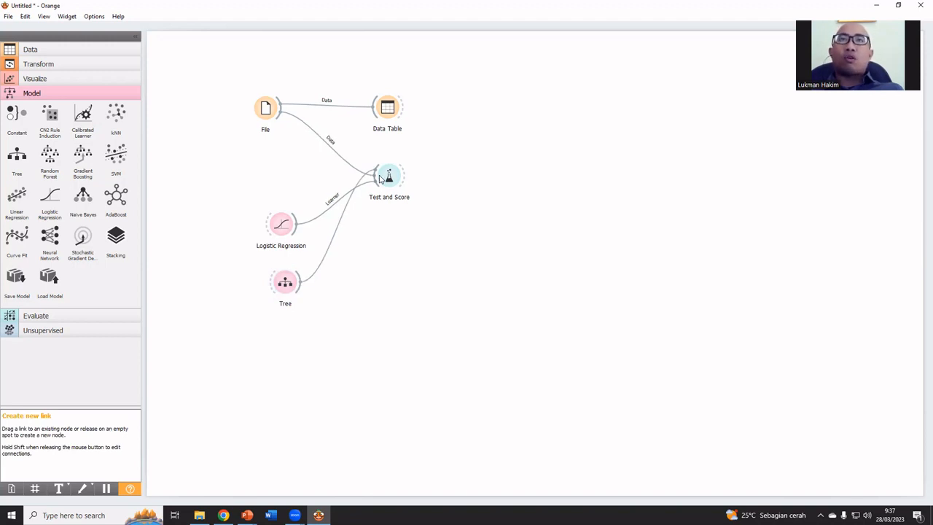
left_click_drag(379, 179, 379, 178)
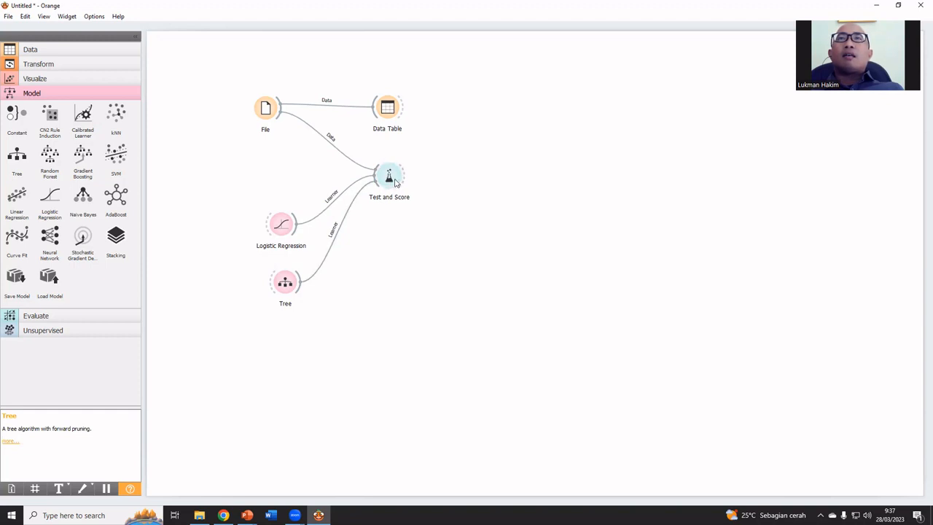
double_click(395, 181)
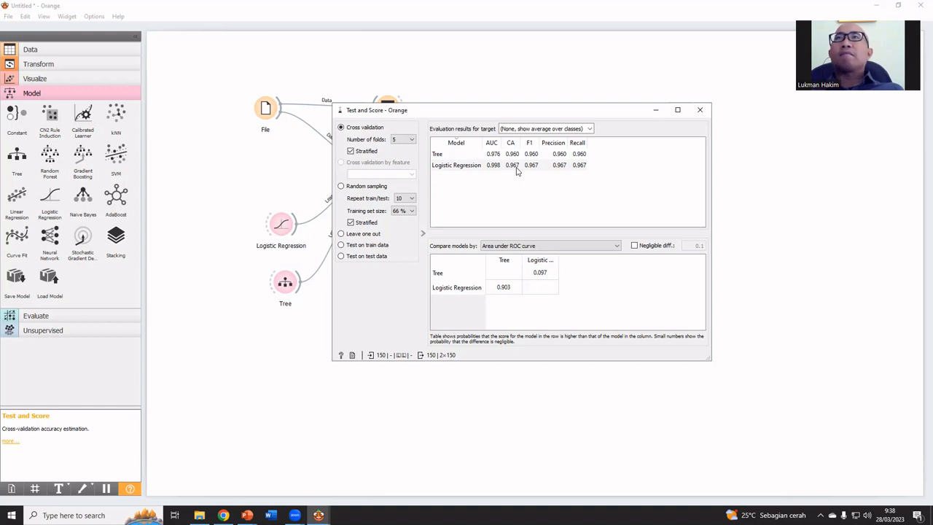
left_click(698, 111)
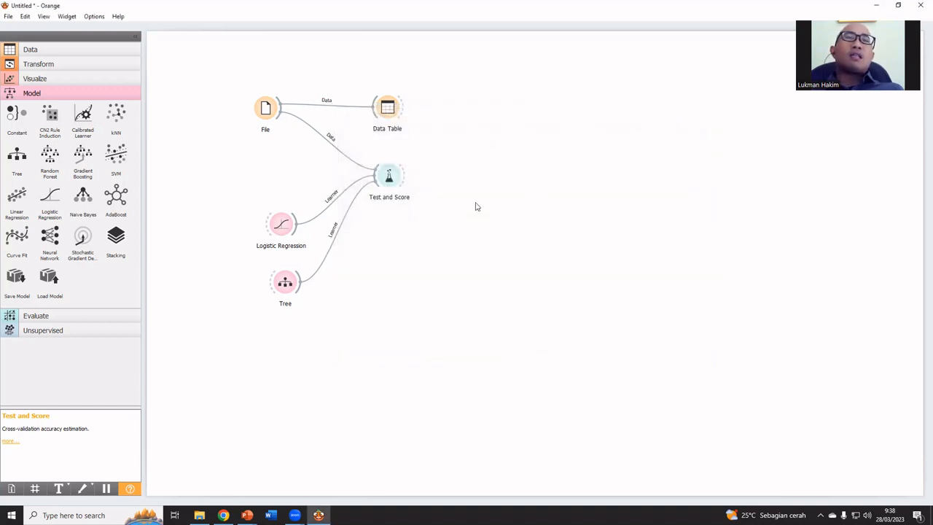
Add Random Forest, SVM and Naive Bayes models below Tree and connect each as a learner to Test and Score.
left_click_drag(50, 154, 374, 179)
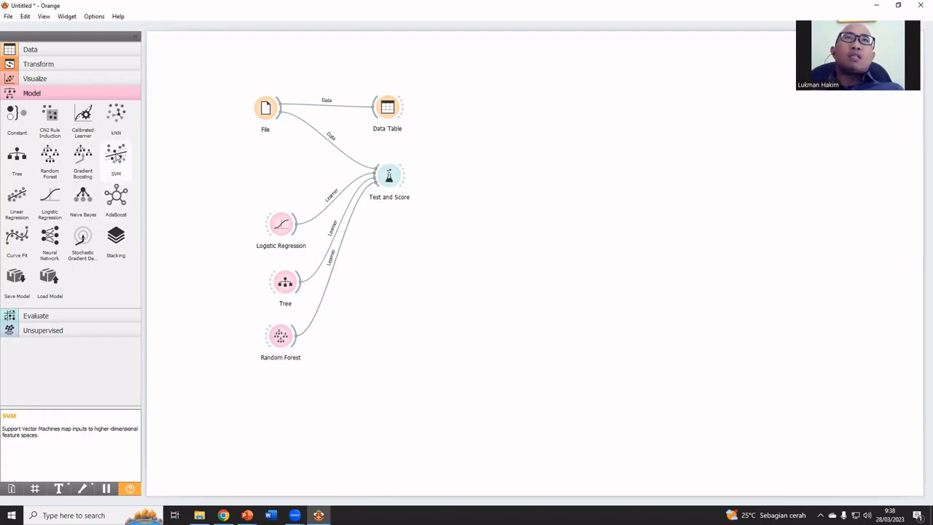
left_click_drag(116, 157, 374, 188)
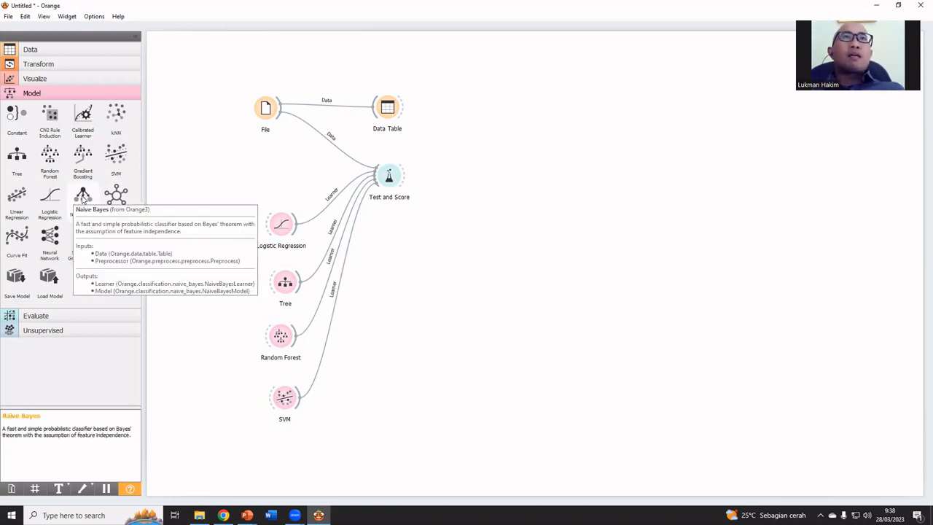
left_click_drag(72, 202, 377, 188)
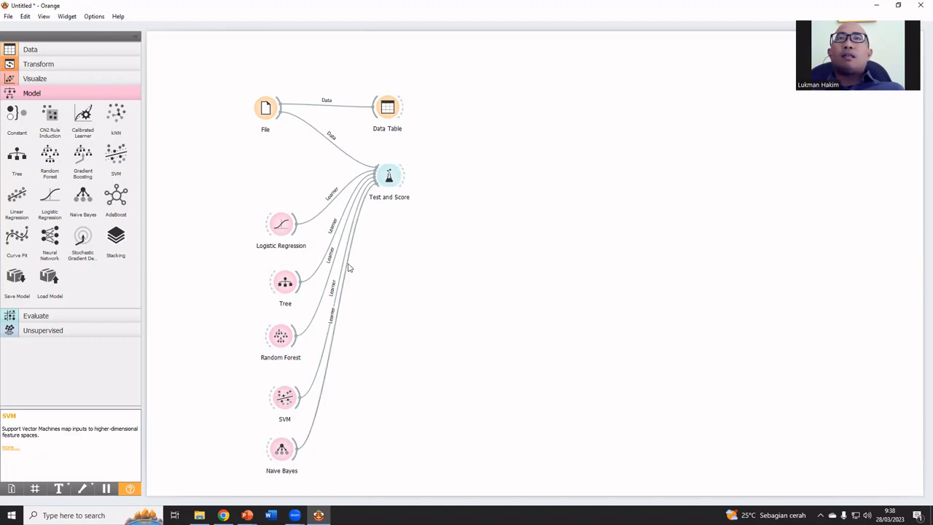
Compare the five models' evaluation results in Test and Score, sorted by AUC from highest to lowest.
double_click(390, 178)
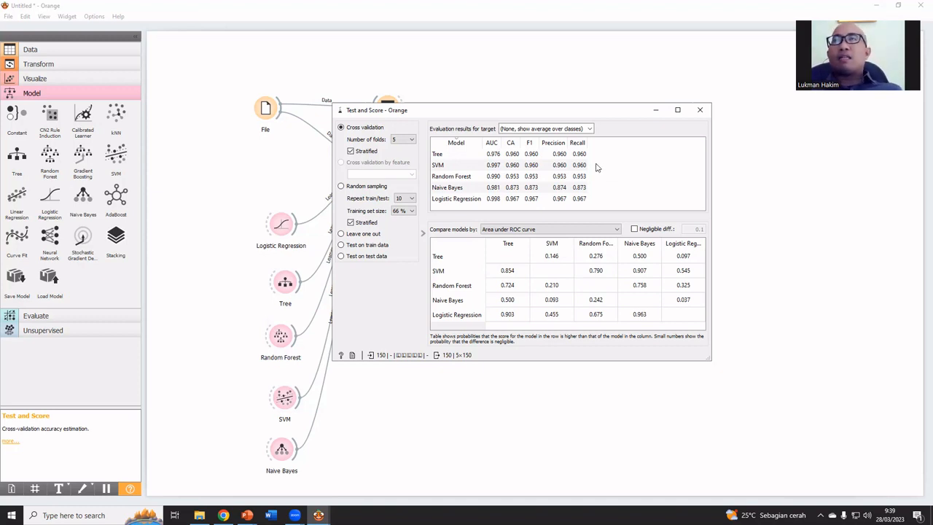
left_click(492, 143)
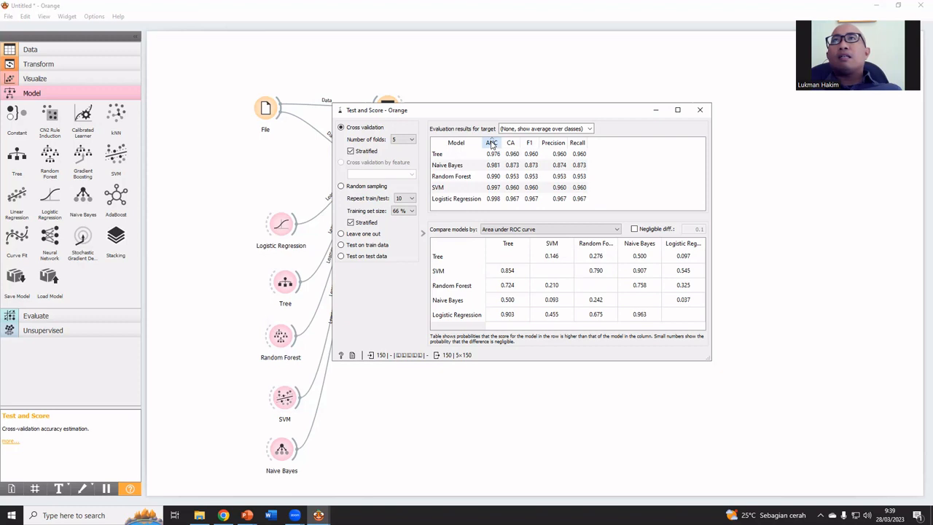
left_click(492, 143)
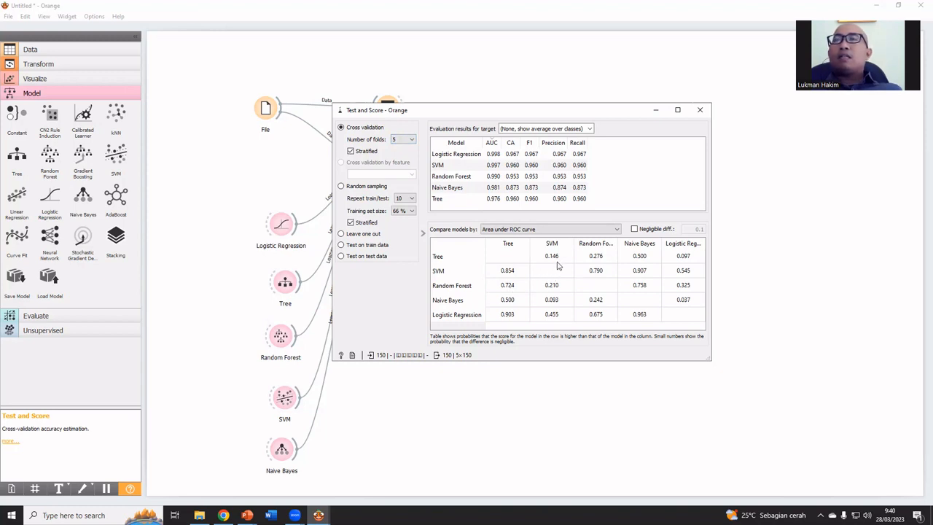
mouse_move(559, 259)
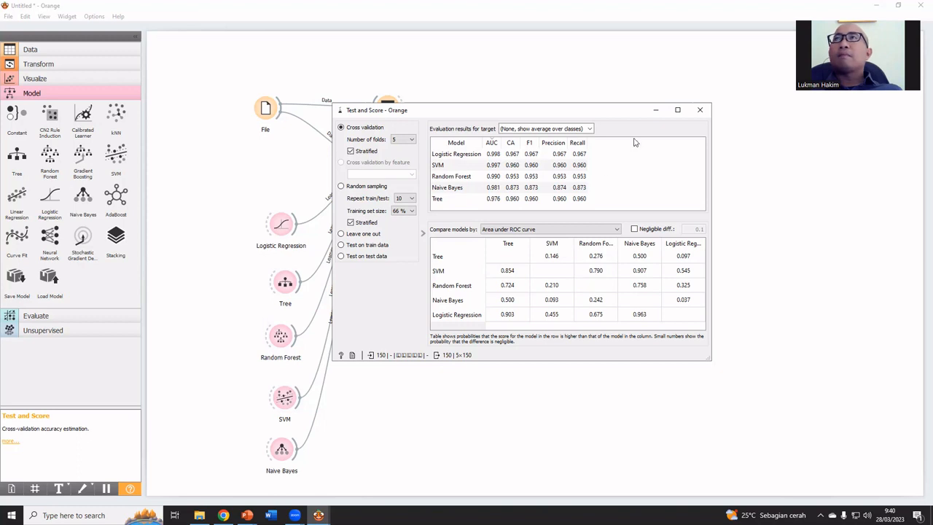
left_click(701, 110)
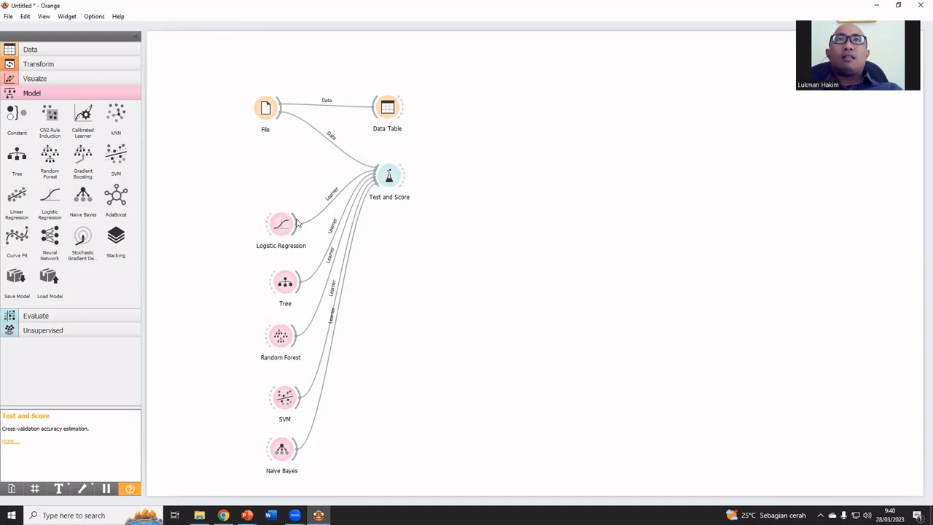
Add a Confusion Matrix widget beside Test and Score, connect the evaluation results to it, and open it with its hint dismissed.
right_click(481, 167)
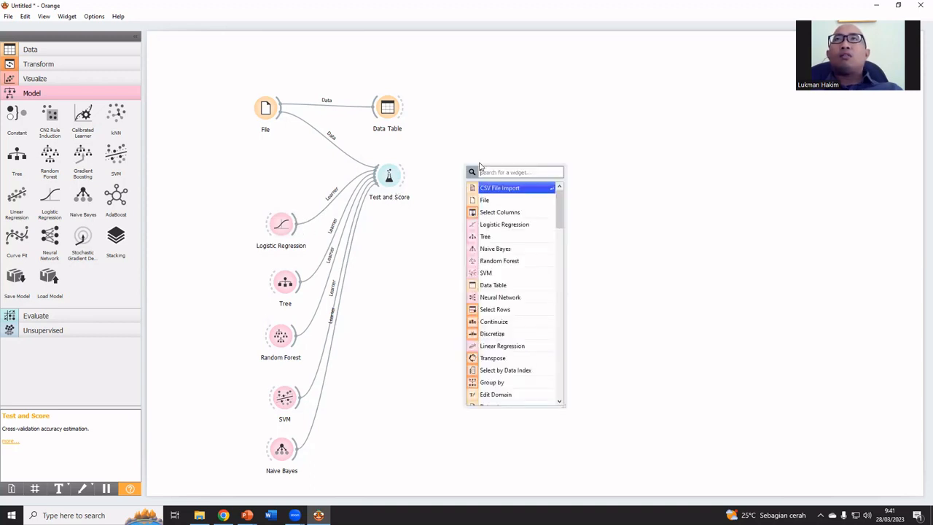
type("confusi")
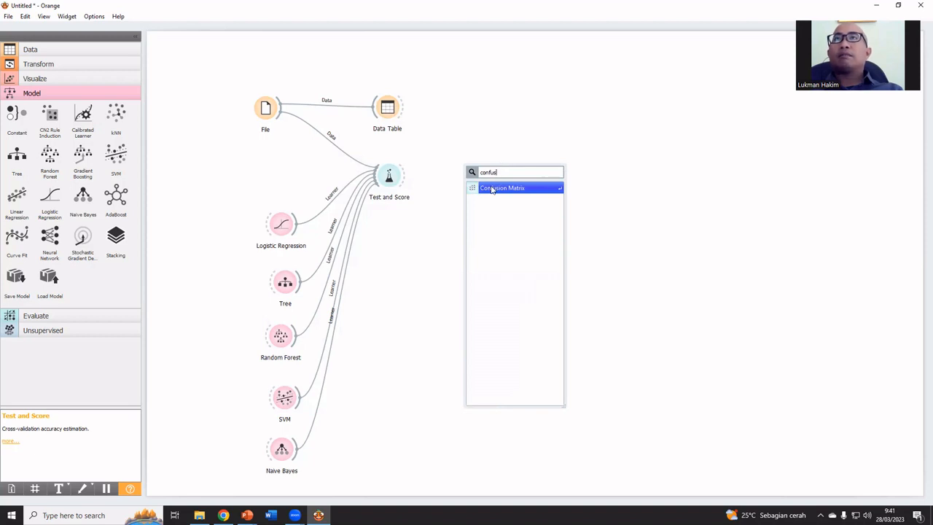
left_click(492, 189)
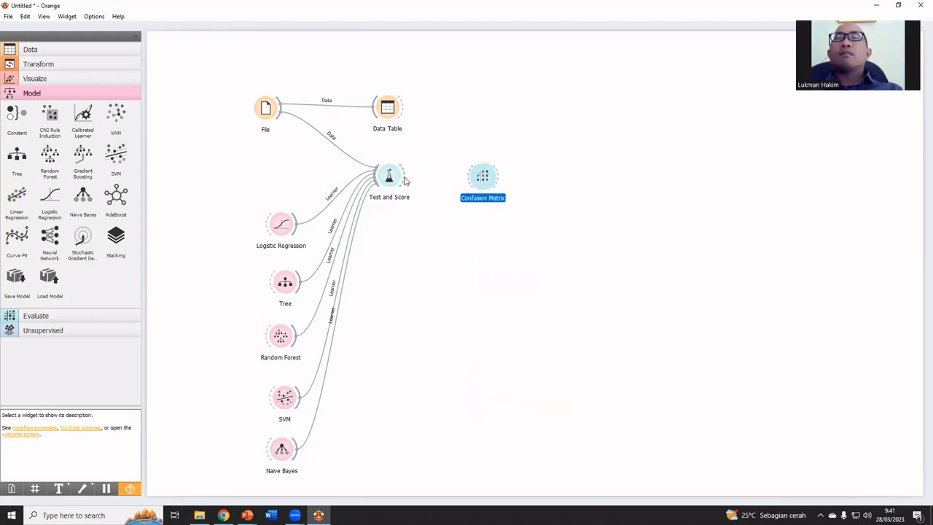
left_click_drag(405, 180, 480, 177)
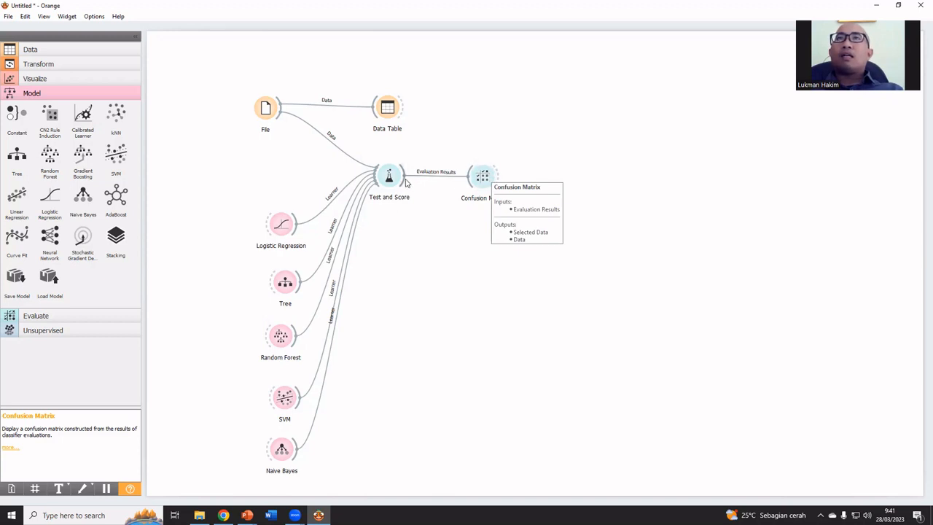
left_click(485, 179)
double_click(485, 179)
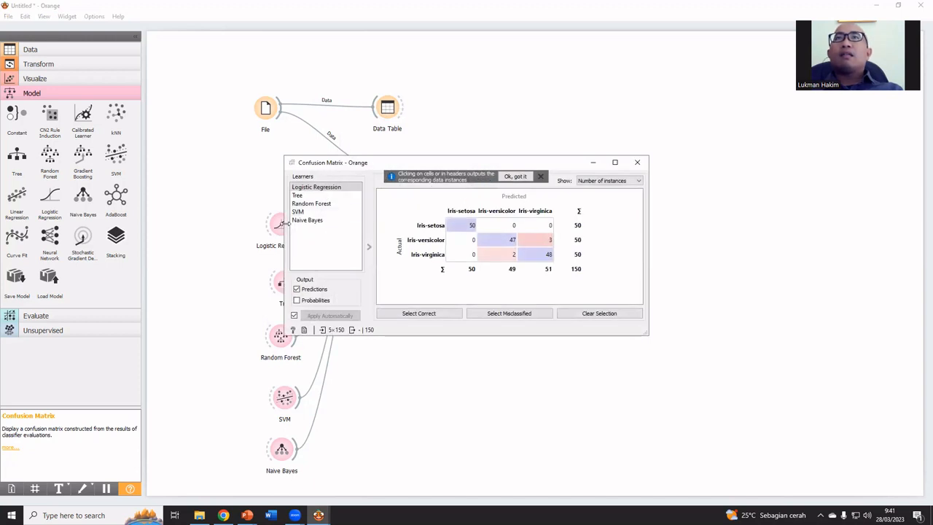
left_click(523, 177)
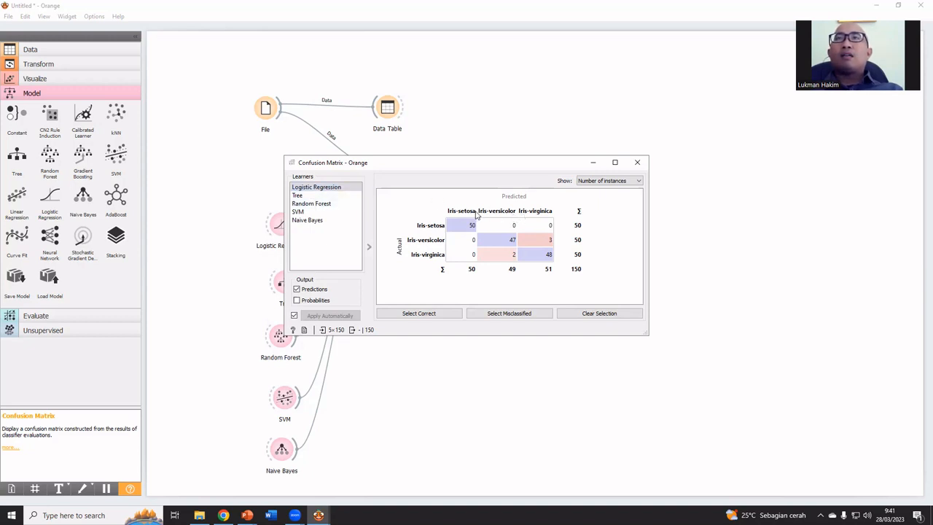
Examine Logistic Regression's confusion matrix, selecting the versicolor-as-virginica, correctly predicted virginica and virginica-as-versicolor cells one after another.
left_click(302, 195)
left_click(312, 187)
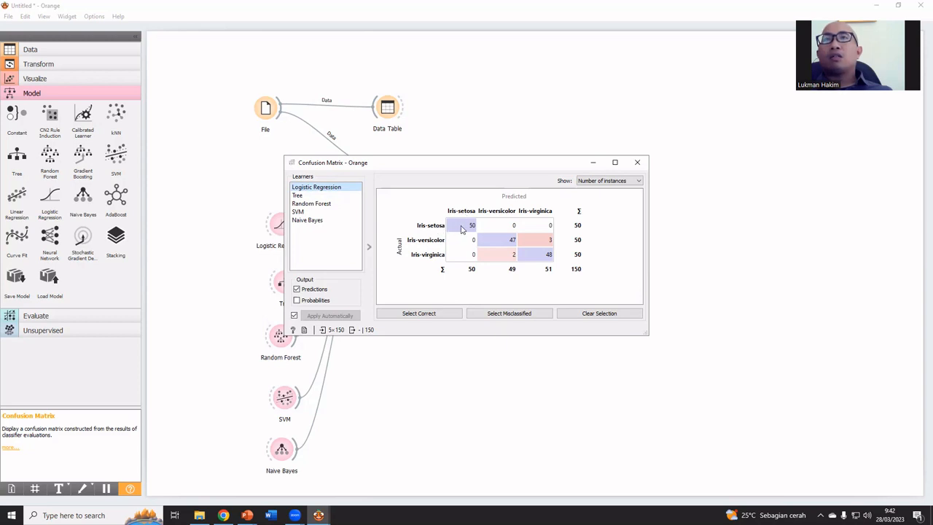
mouse_move(462, 229)
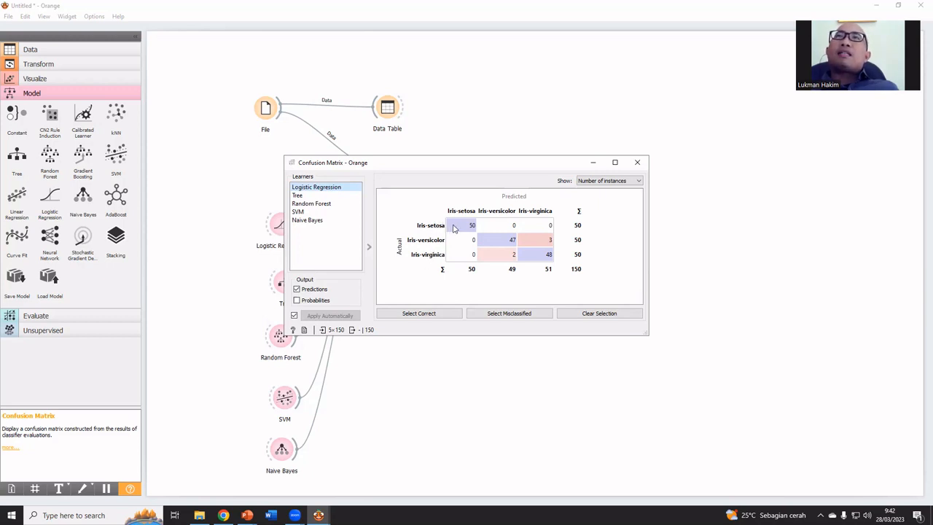
mouse_move(468, 230)
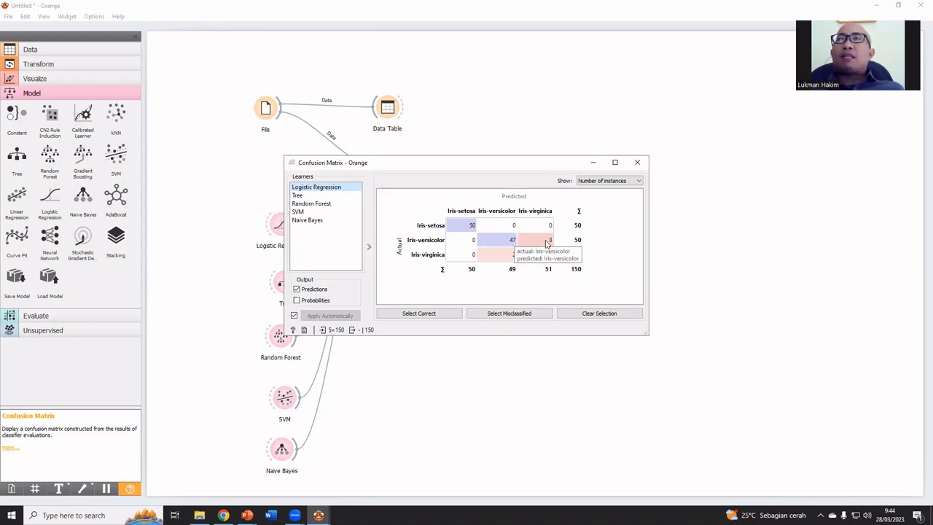
left_click(540, 243)
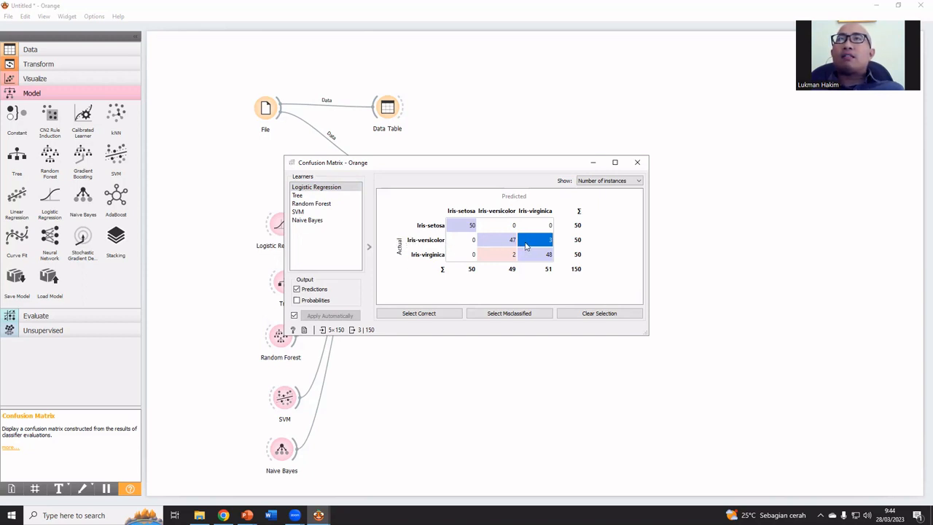
mouse_move(531, 242)
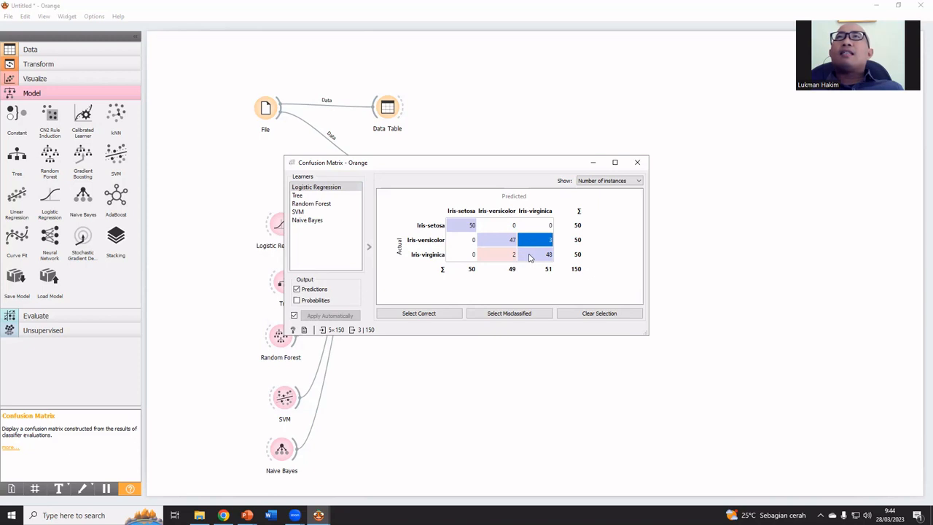
left_click(540, 255)
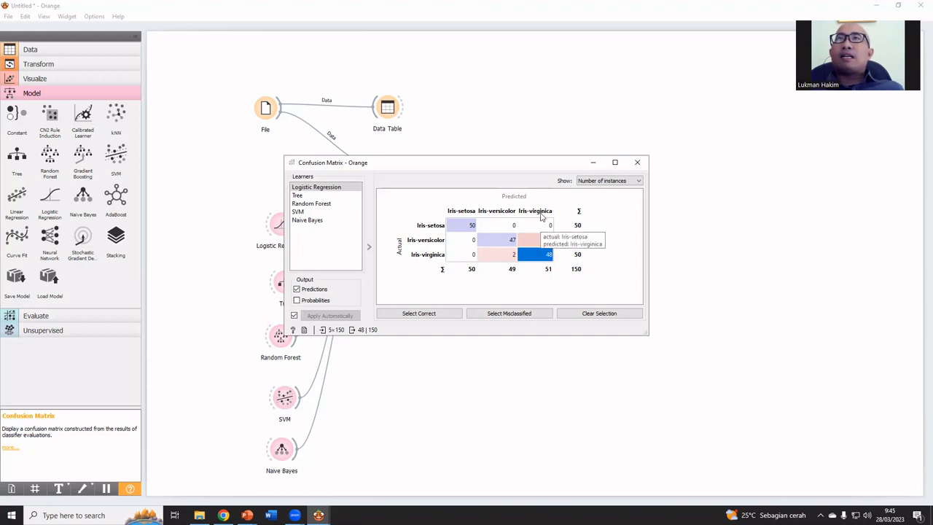
left_click(499, 256)
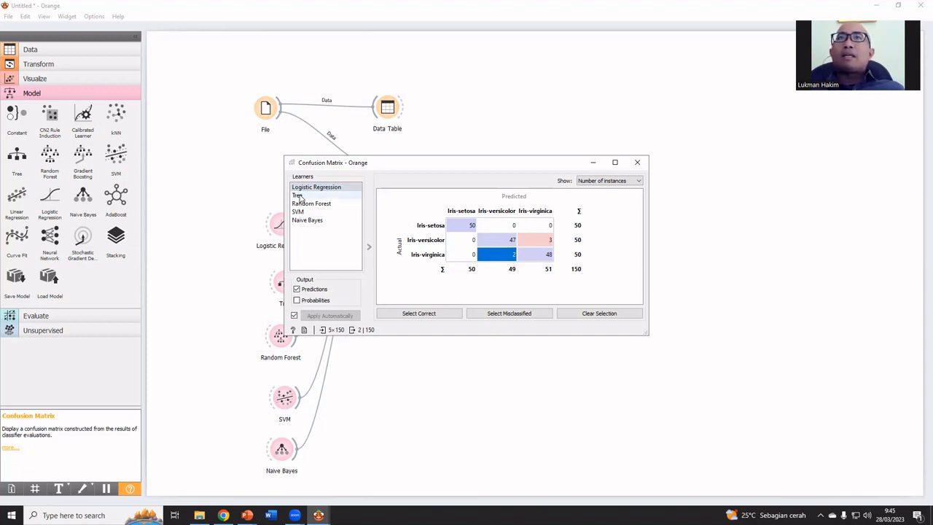
Examine the Tree learner's confusion matrix, selecting the correctly predicted Iris-virginica cell and the virginica-as-versicolor cell.
left_click(298, 195)
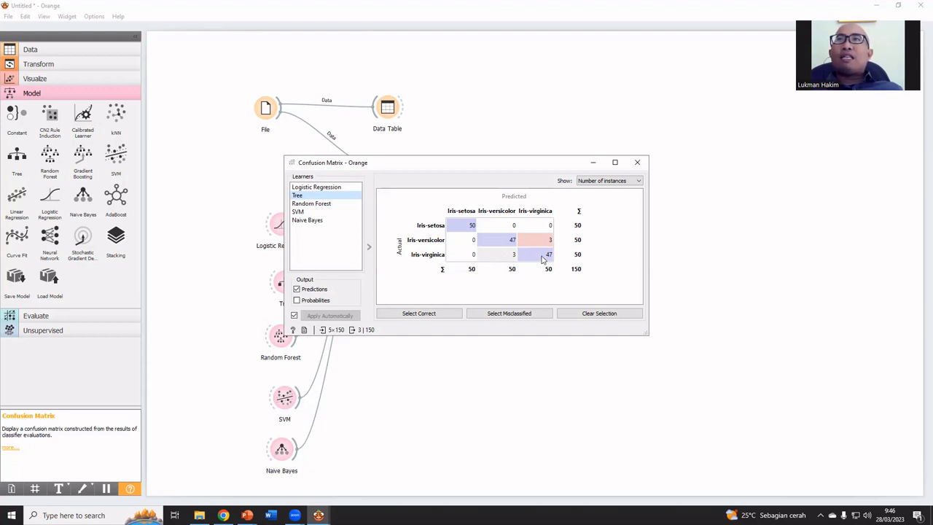
mouse_move(543, 259)
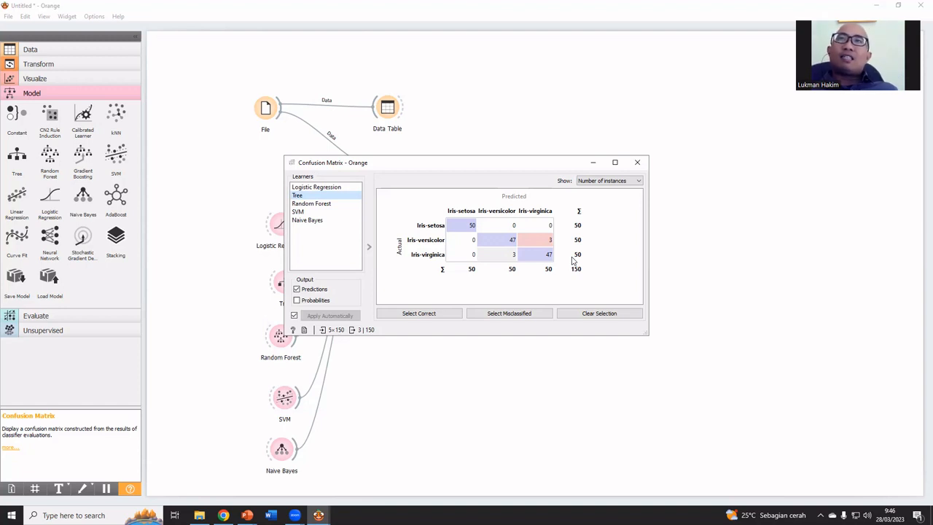
left_click(541, 254)
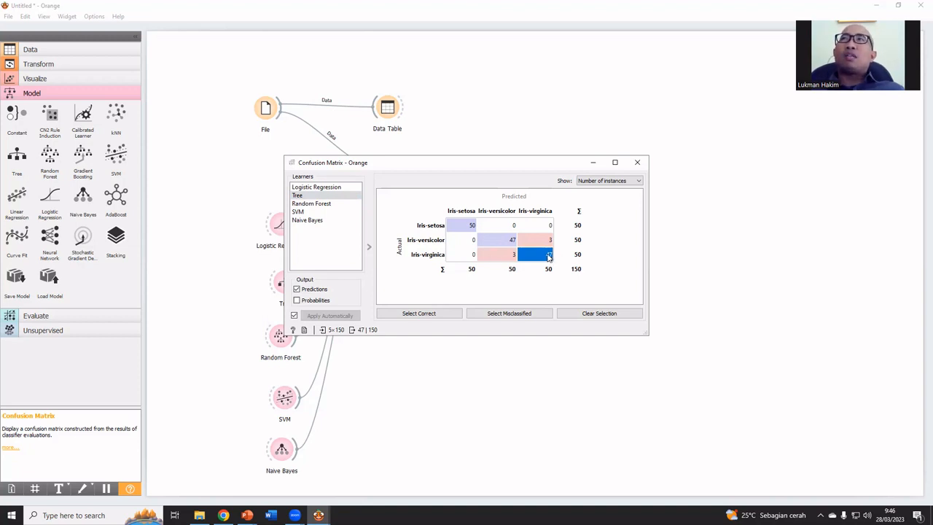
left_click(509, 257)
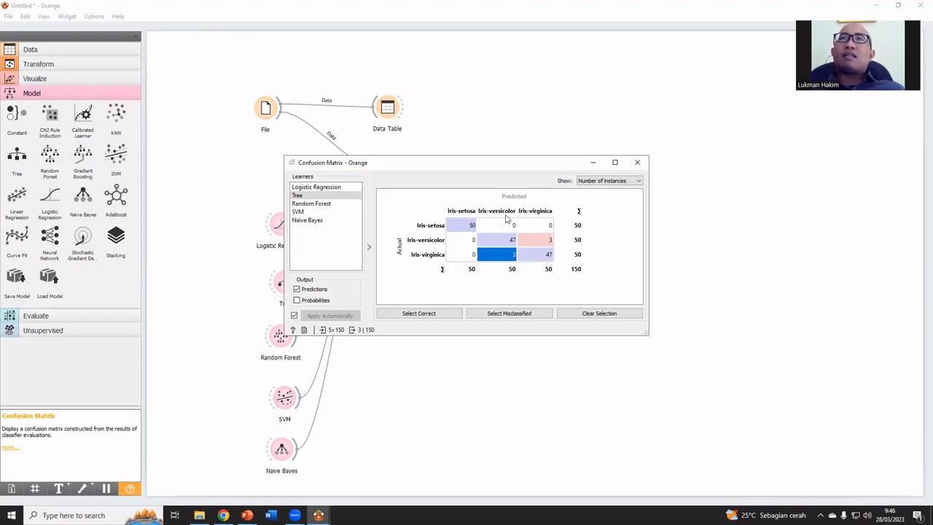
Compare the confusion matrices of Random Forest, SVM and Naive Bayes, and return to Logistic Regression's misclassified Iris-versicolor instances.
left_click(322, 205)
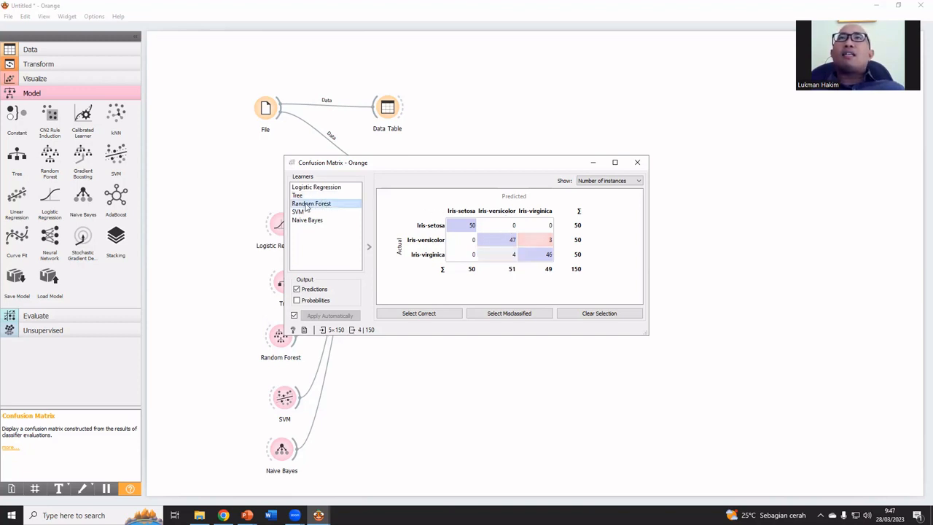
left_click(301, 211)
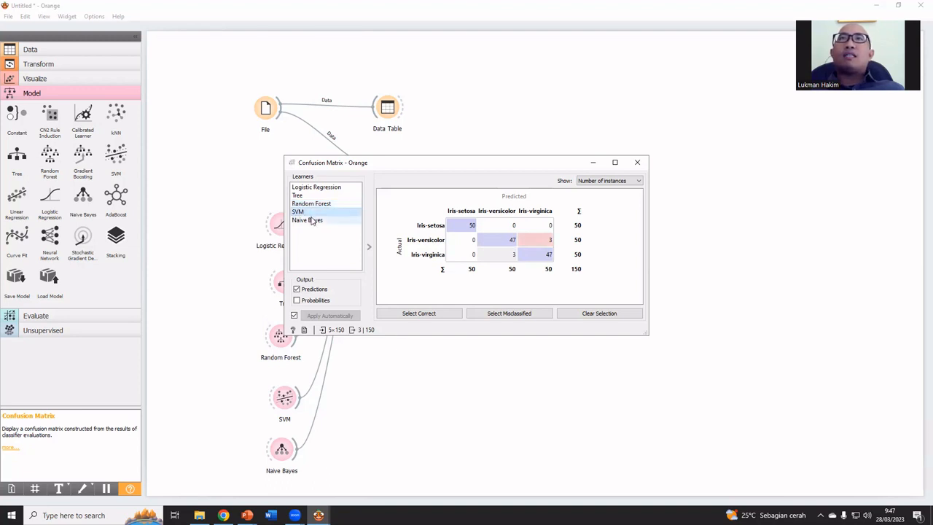
left_click(311, 221)
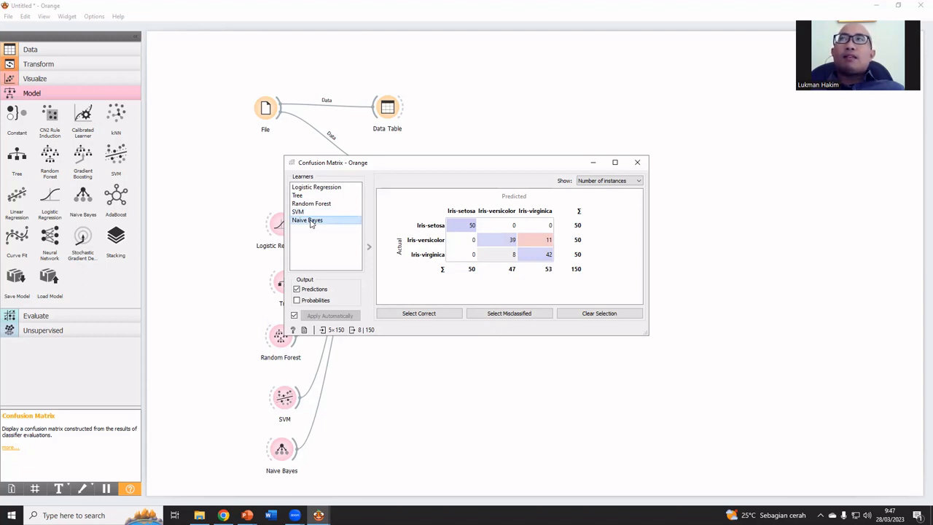
left_click(313, 188)
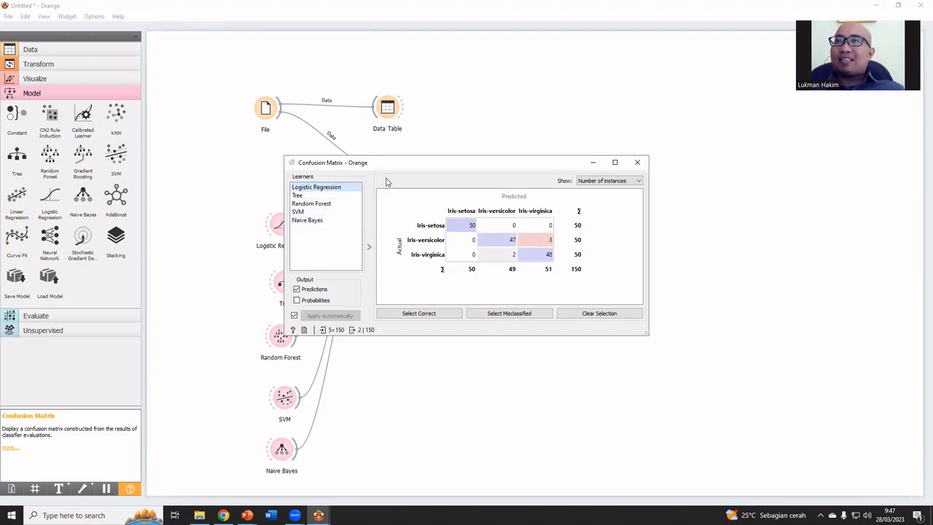
mouse_move(529, 243)
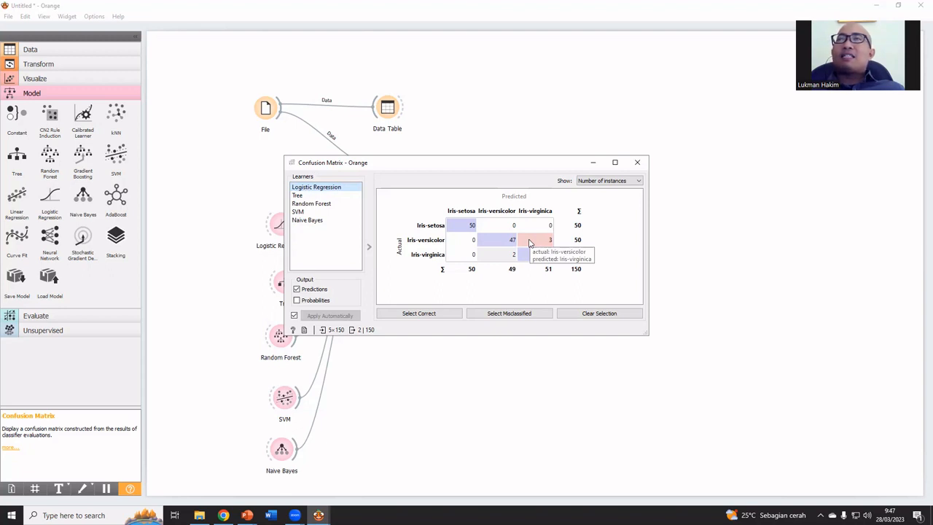
Select the virginica-as-versicolor cell in Logistic Regression's confusion matrix, followed by the versicolor-as-virginica cell.
left_click(496, 254)
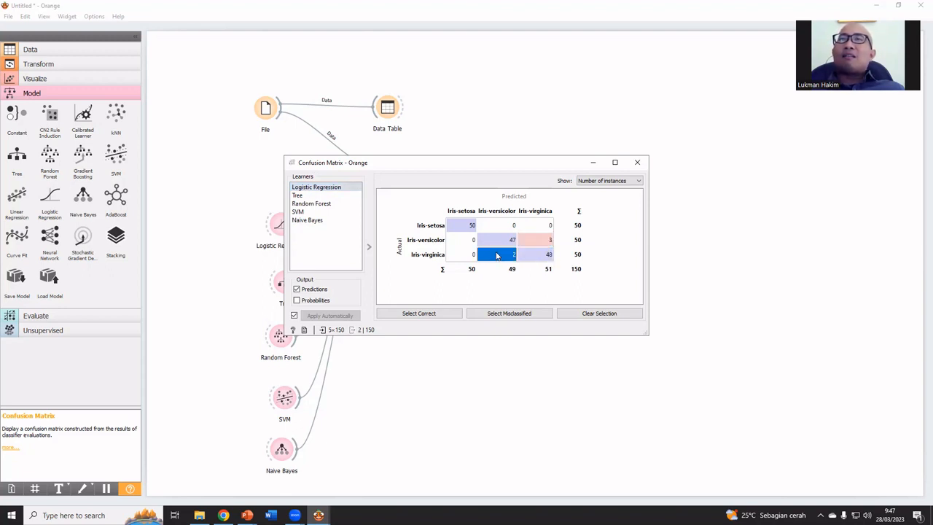
left_click(552, 242)
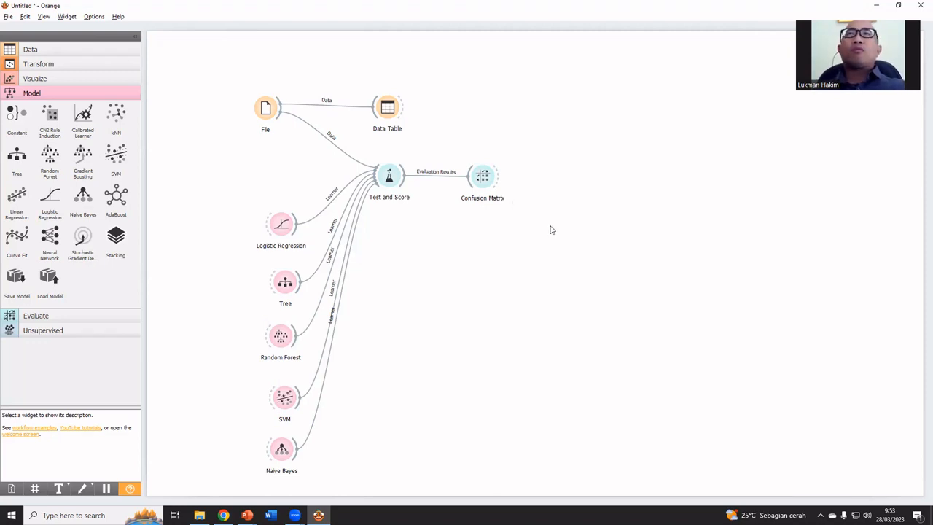
Add a Data Table widget beside Confusion Matrix and connect the matrix's selected data to it.
right_click(582, 197)
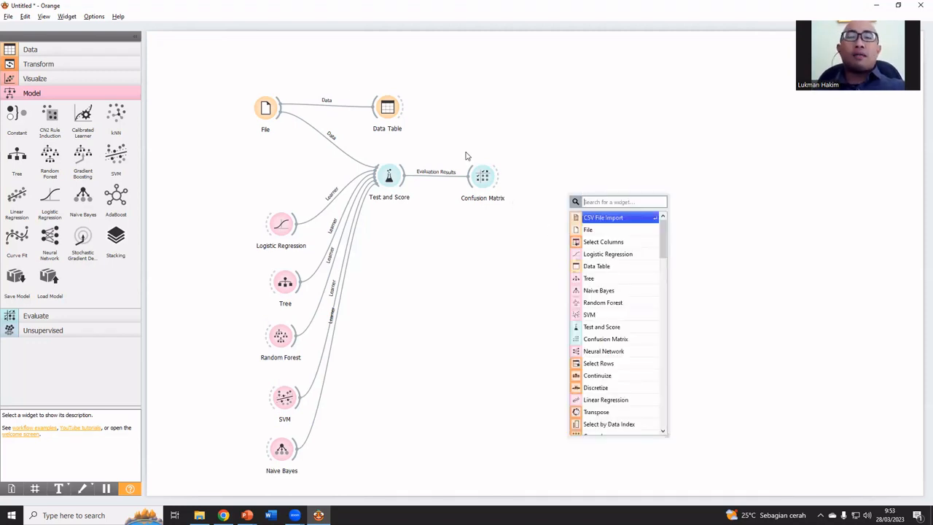
type("data")
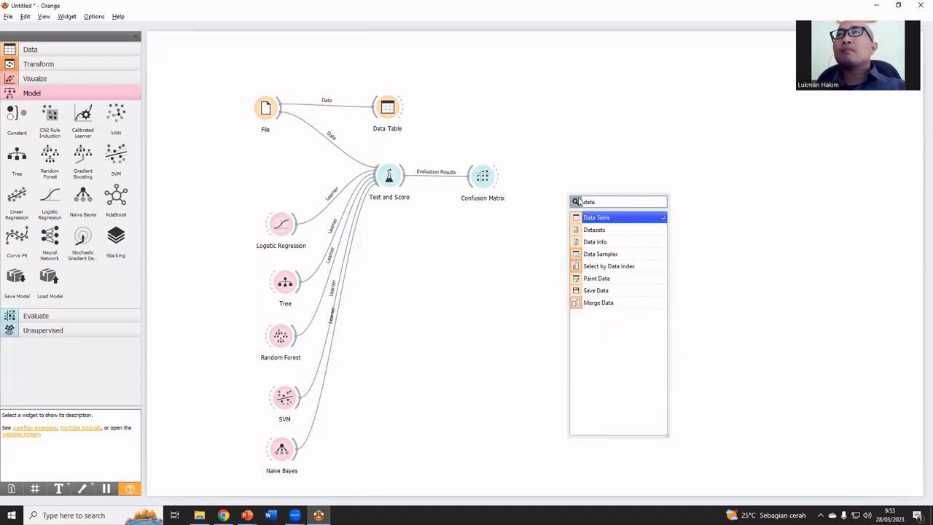
left_click(595, 218)
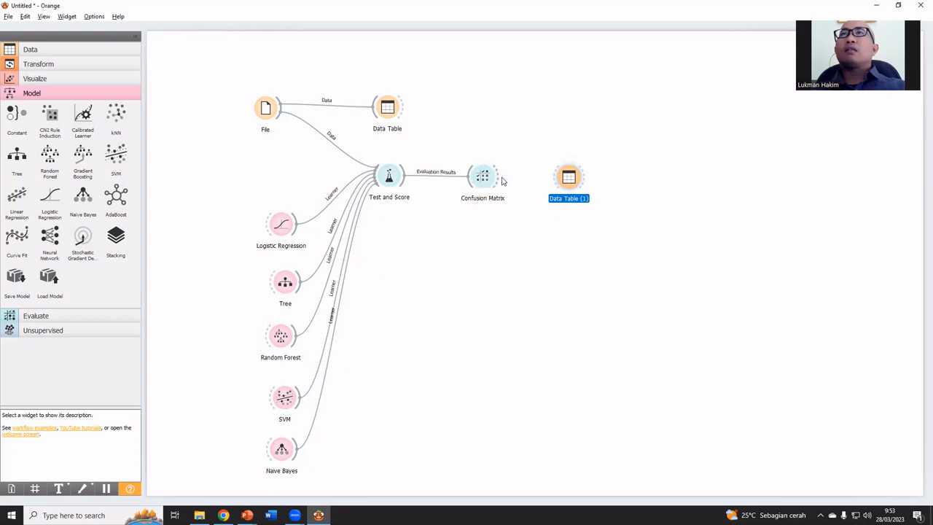
left_click_drag(501, 180, 556, 179)
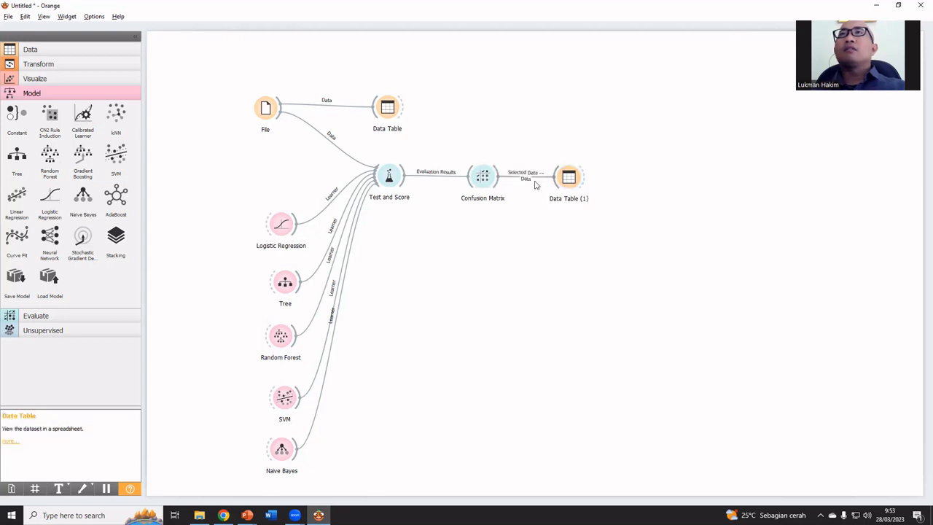
Open the Confusion Matrix and the Data Table connected to it, and arrange the two windows side by side.
double_click(480, 181)
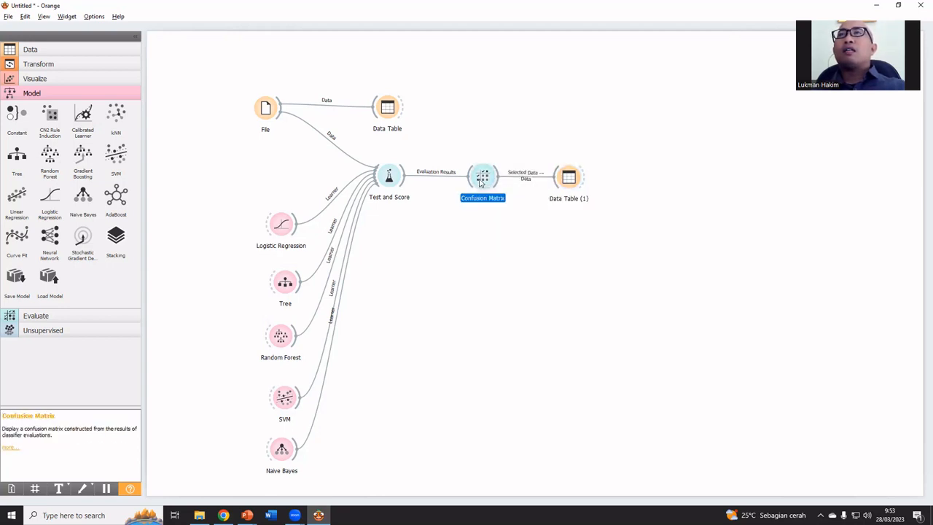
double_click(569, 181)
left_click(567, 179)
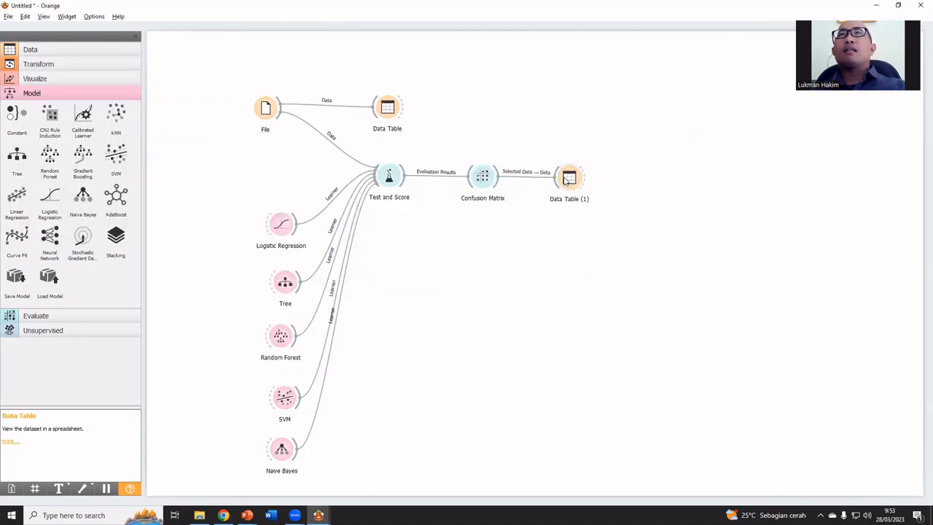
key("alt+Tab")
key("alt+Tab")
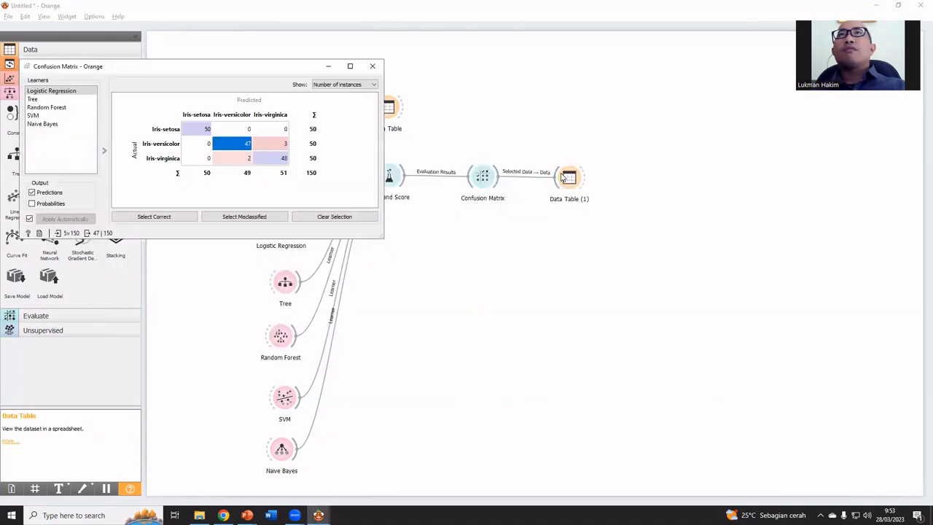
key("alt+Tab")
key("alt+Tab")
left_click(561, 176)
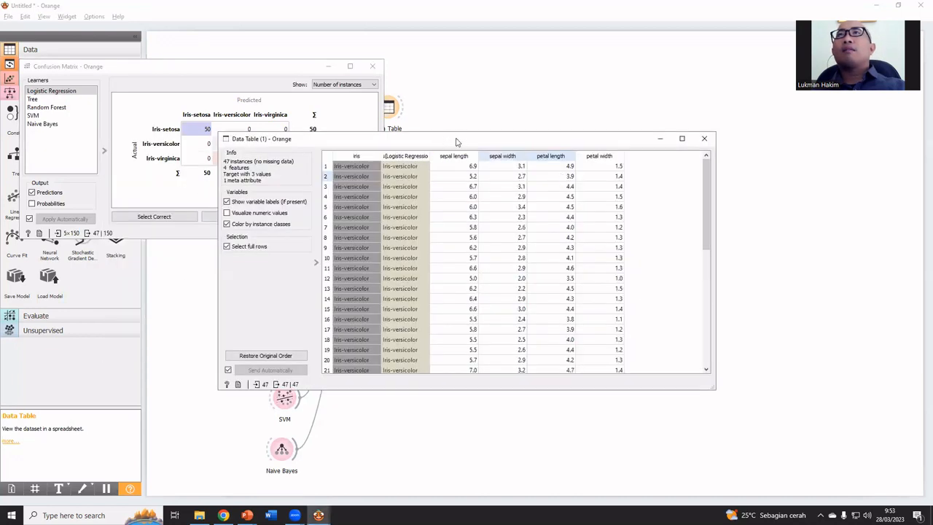
left_click_drag(456, 142, 640, 122)
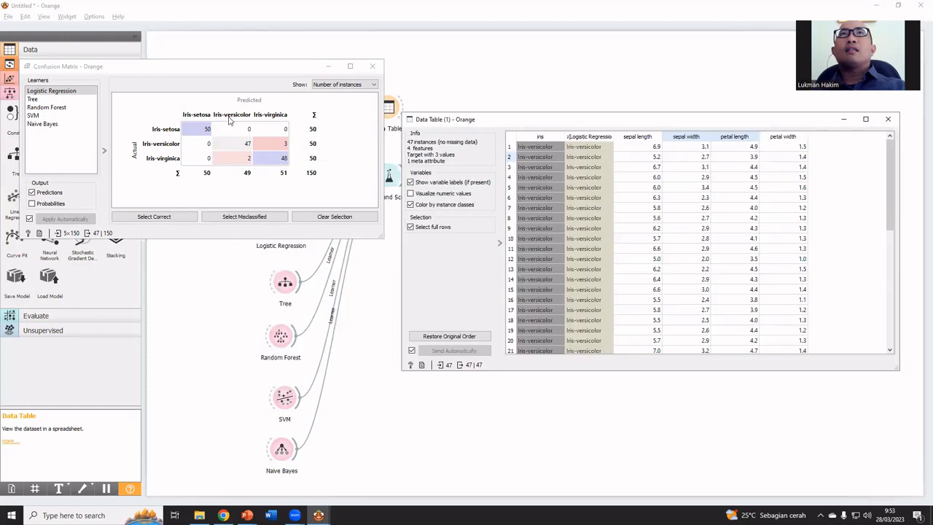
Examine in the table Logistic Regression's versicolor instances predicted as virginica and those correctly predicted as Iris-versicolor.
left_click(62, 95)
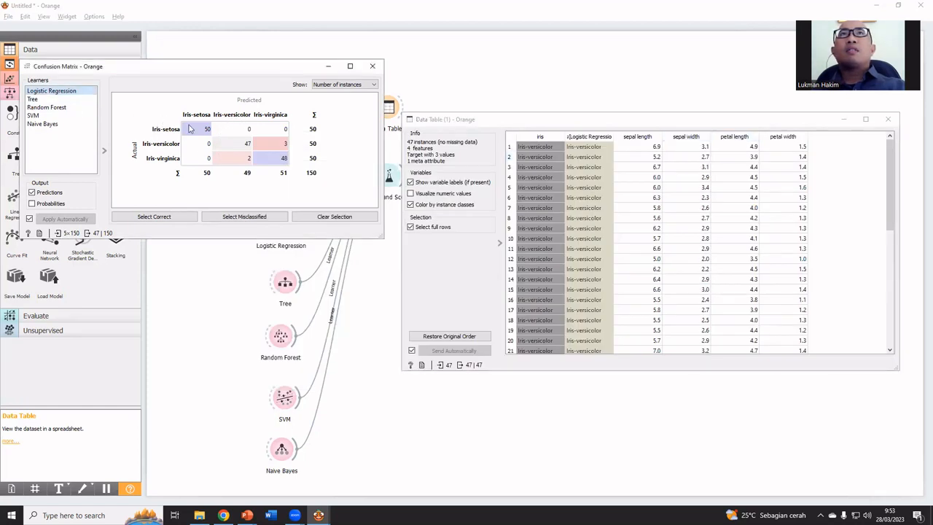
left_click(283, 145)
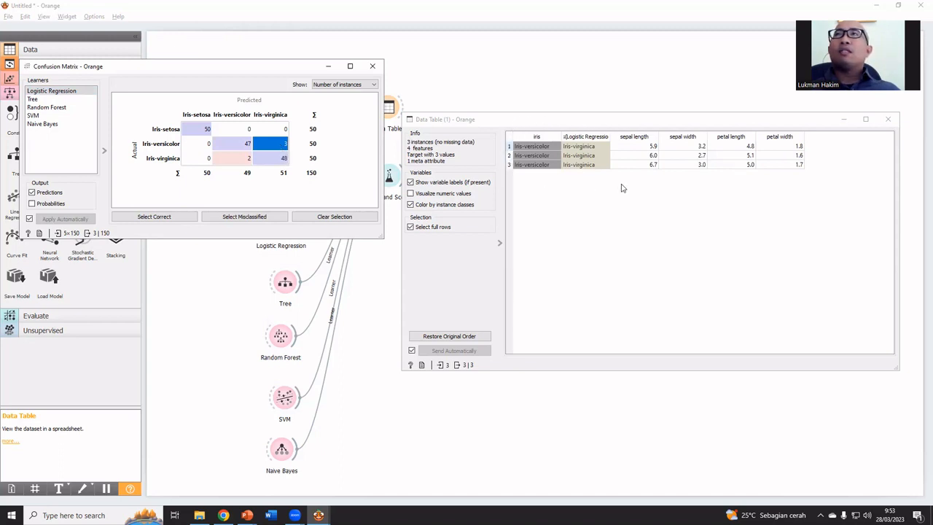
left_click(240, 145)
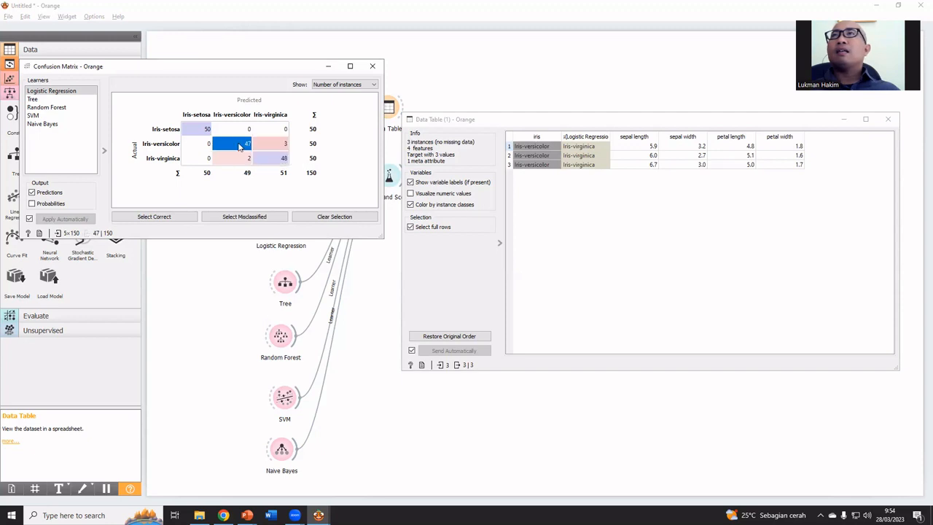
scroll(701, 203, "down", 8)
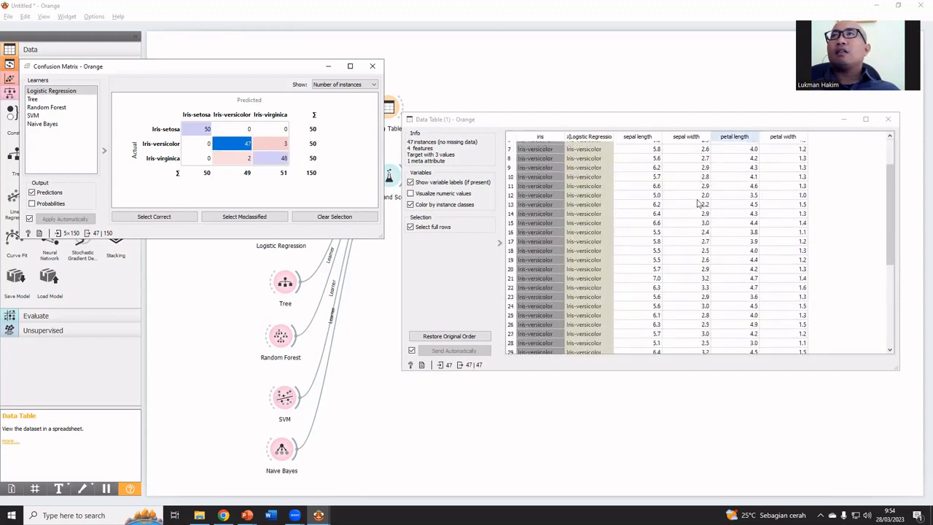
scroll(696, 202, "up", 8)
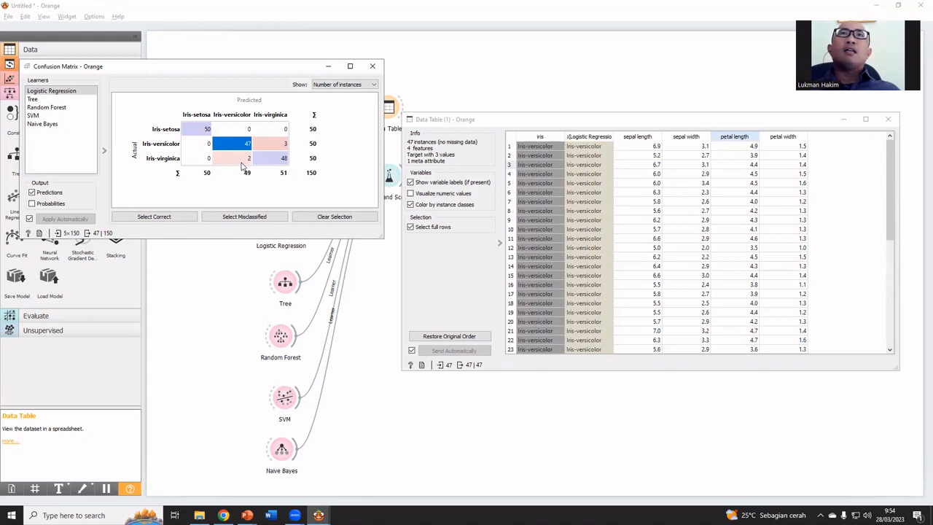
Examine Logistic Regression's virginica-as-versicolor, correct Iris-setosa and correct Iris-versicolor instances, leaving the last cell selected, and close both windows.
mouse_move(237, 167)
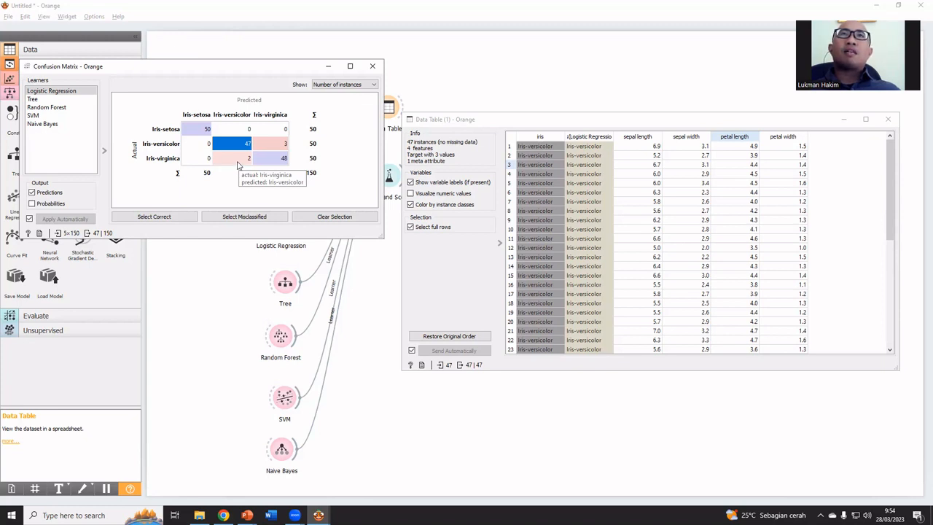
left_click(237, 162)
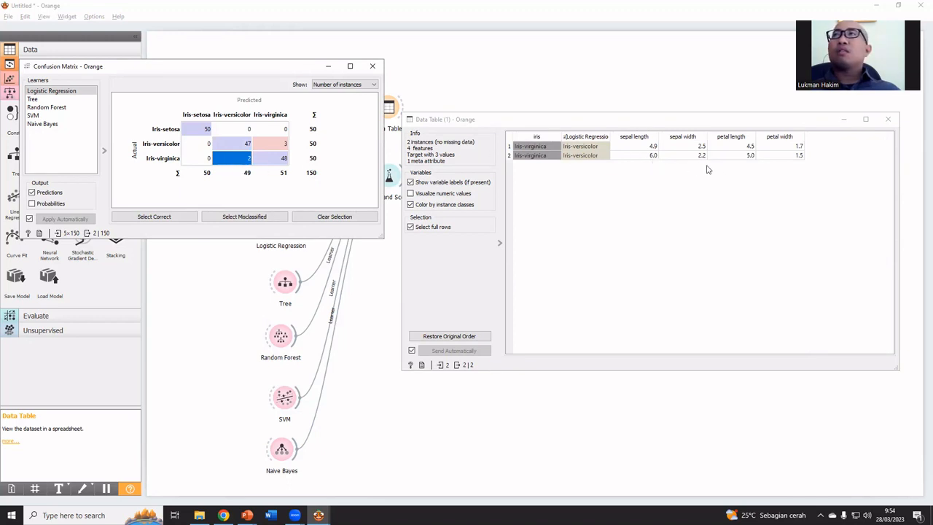
left_click(202, 132)
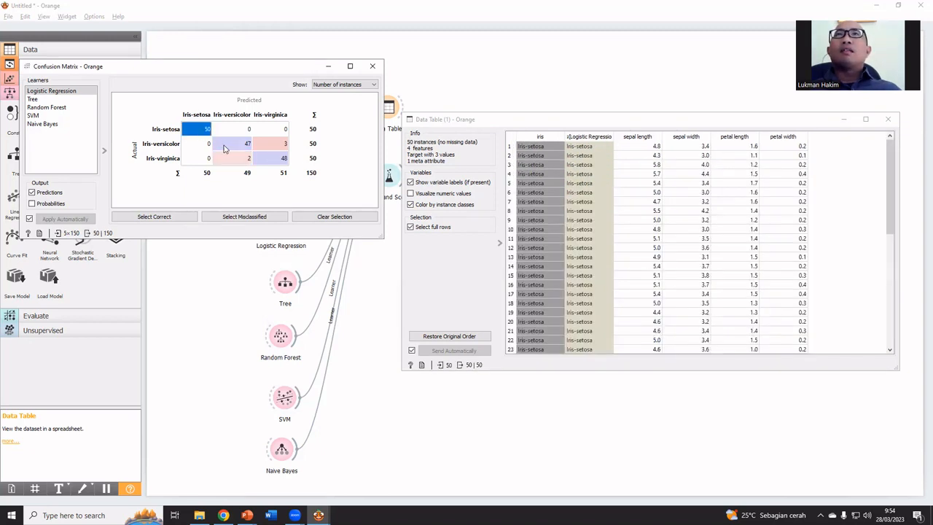
left_click(230, 146)
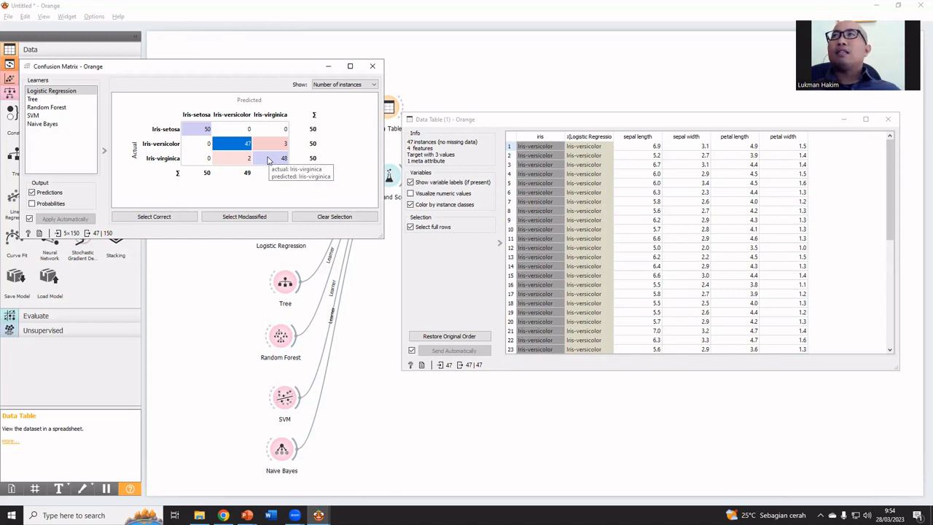
left_click(886, 120)
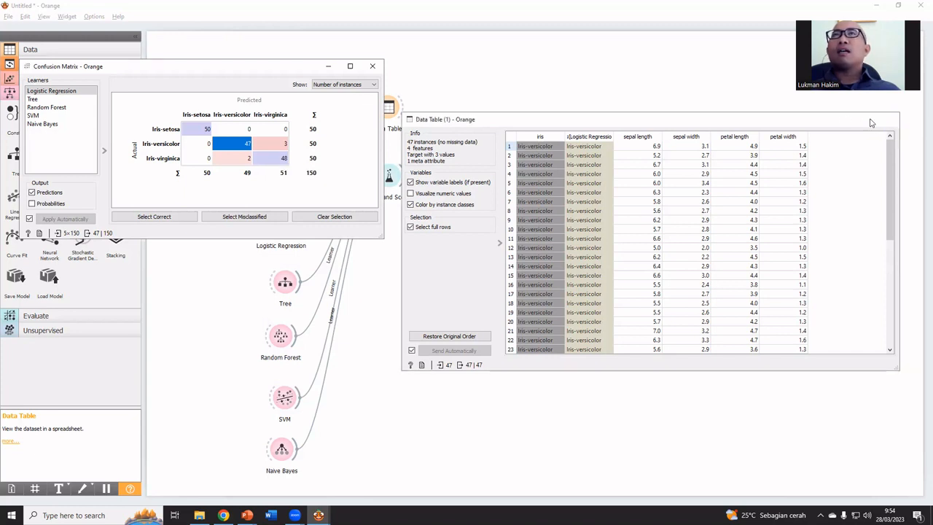
left_click(373, 65)
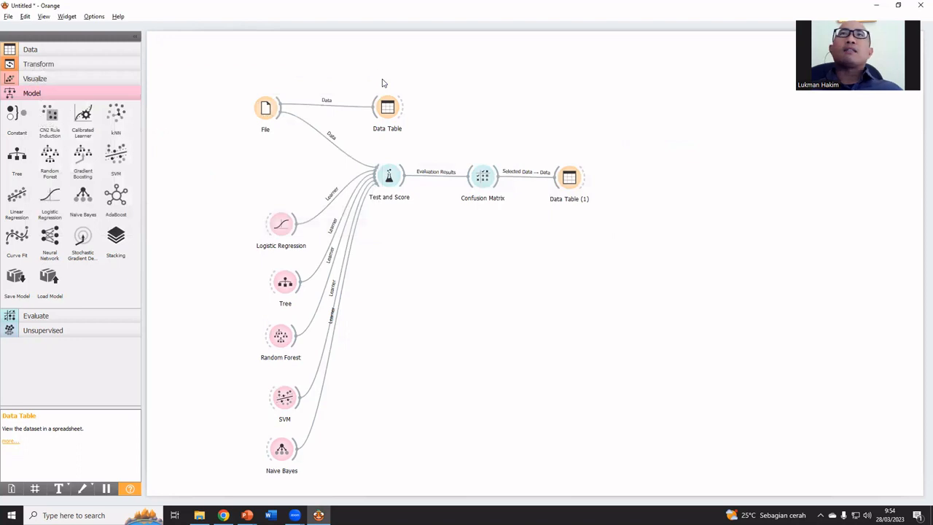
Add a Scatter Plot widget above the Data Table fed by Confusion Matrix and connect the File widget's data to it.
right_click(657, 123)
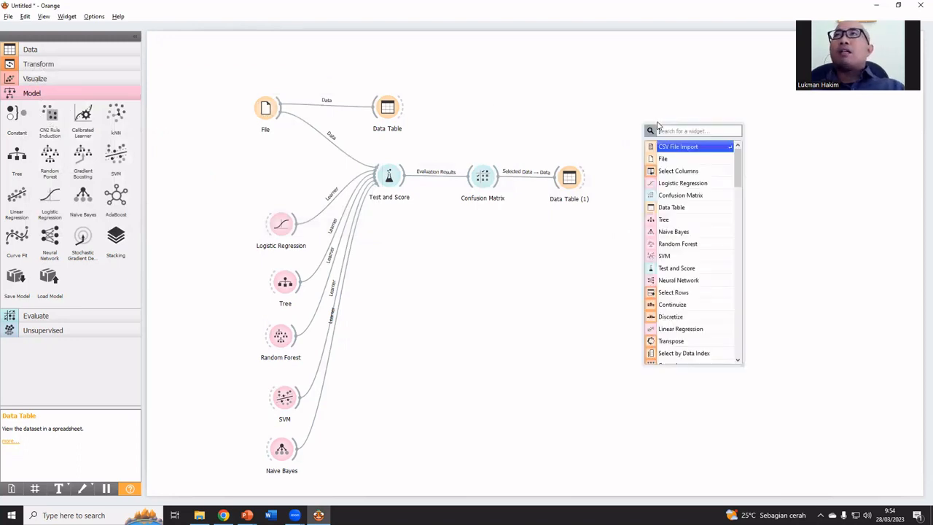
type("scat")
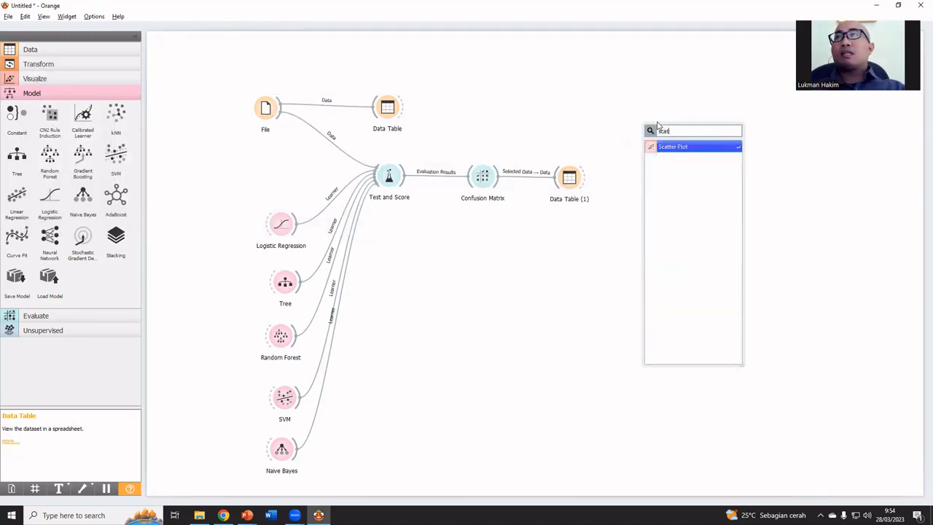
left_click(668, 148)
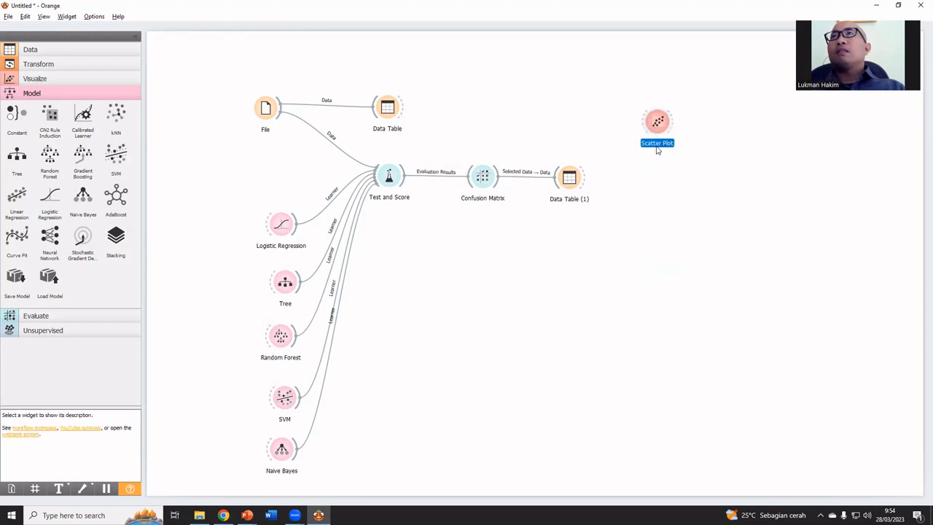
left_click_drag(658, 124, 573, 101)
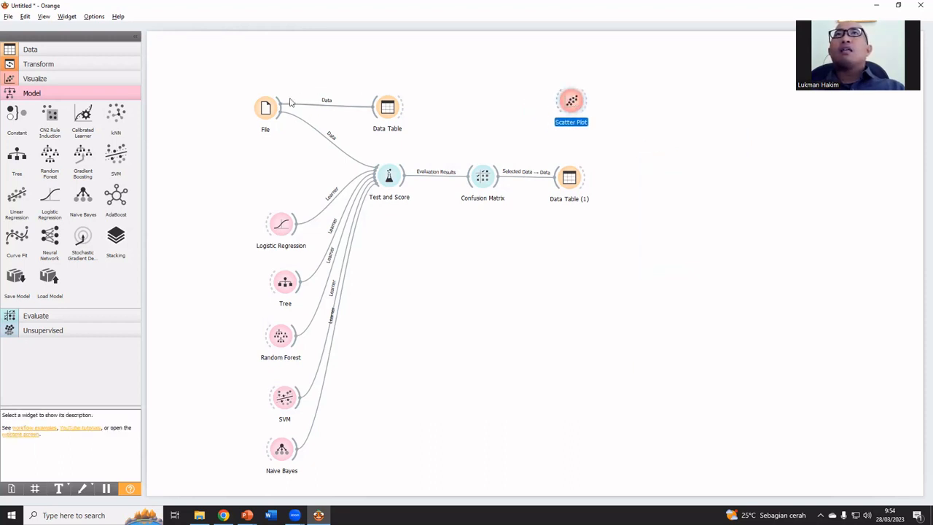
left_click_drag(277, 101, 567, 63)
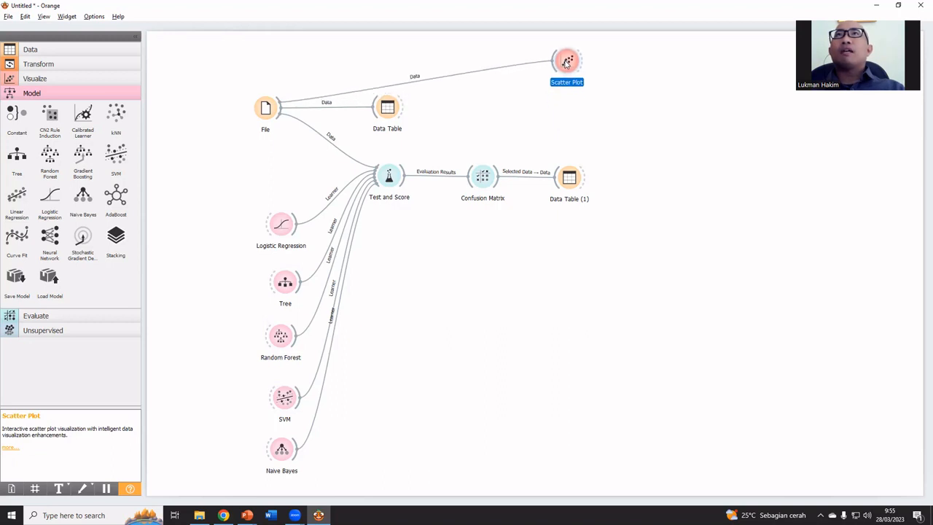
left_click(524, 228)
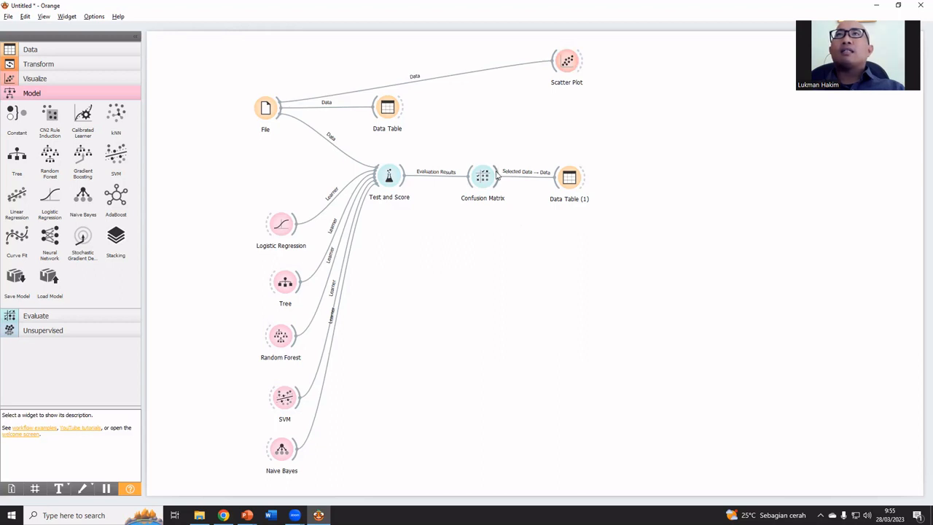
Connect Confusion Matrix's Selected Data to Scatter Plot's Data Subset, and review the link settings of both Scatter Plot inputs.
left_click_drag(496, 173, 551, 67)
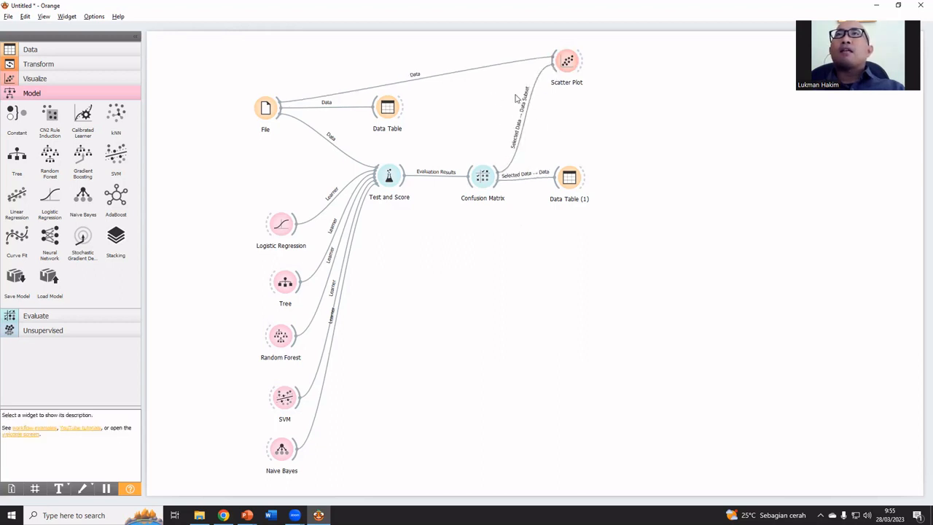
double_click(435, 81)
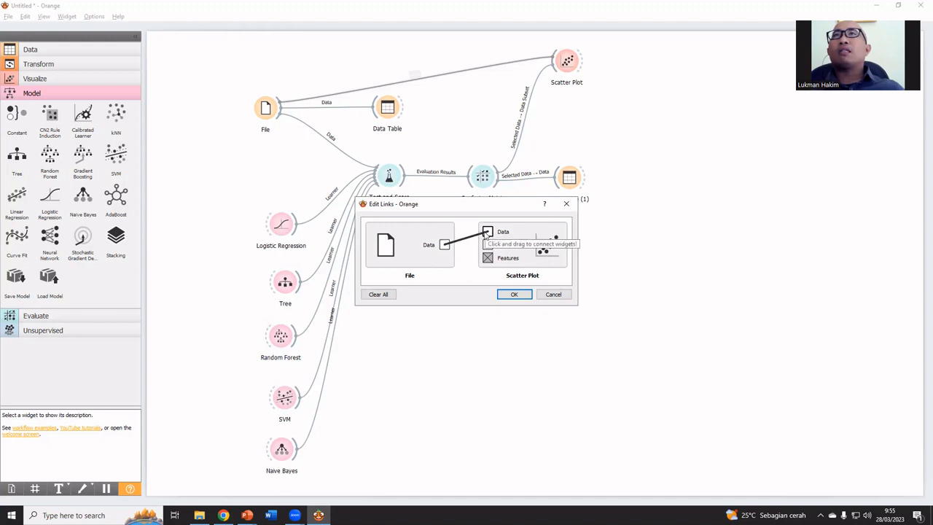
left_click(515, 295)
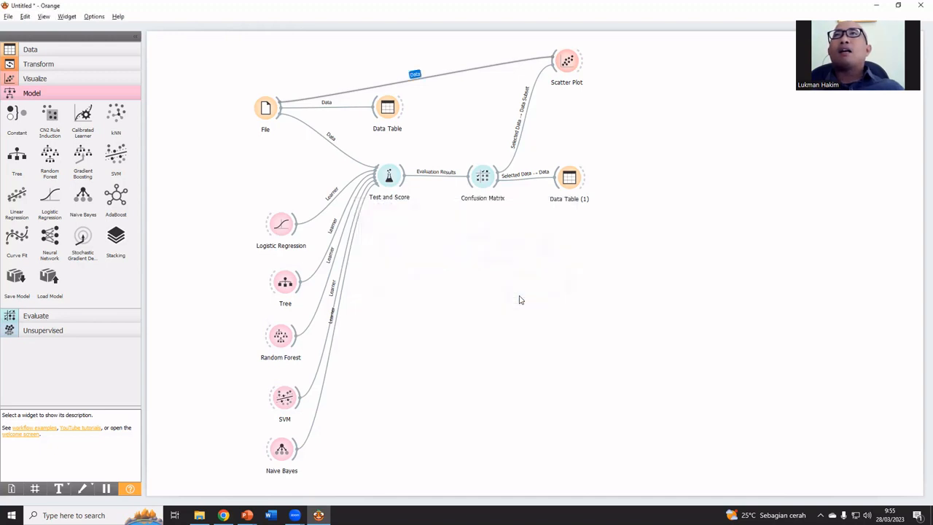
double_click(526, 120)
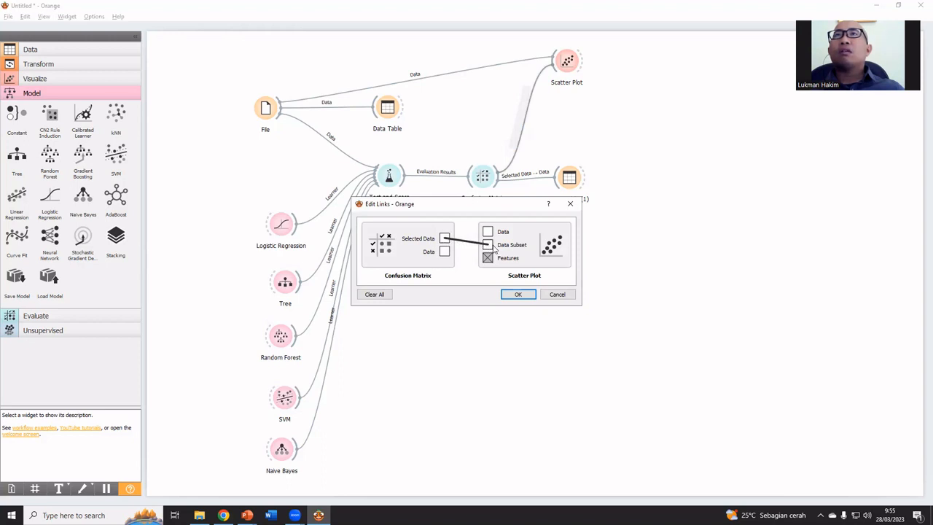
left_click(519, 294)
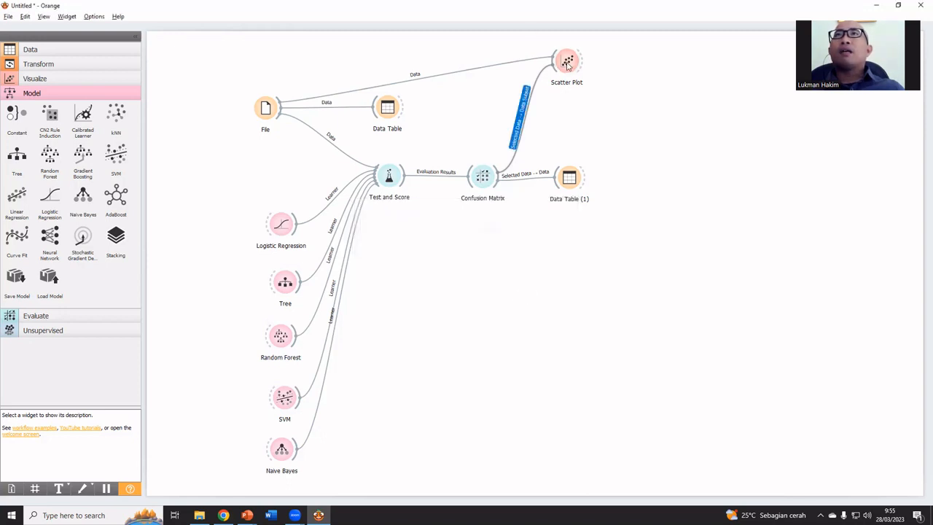
Open the Confusion Matrix and Scatter Plot results and arrange both windows side by side.
double_click(483, 176)
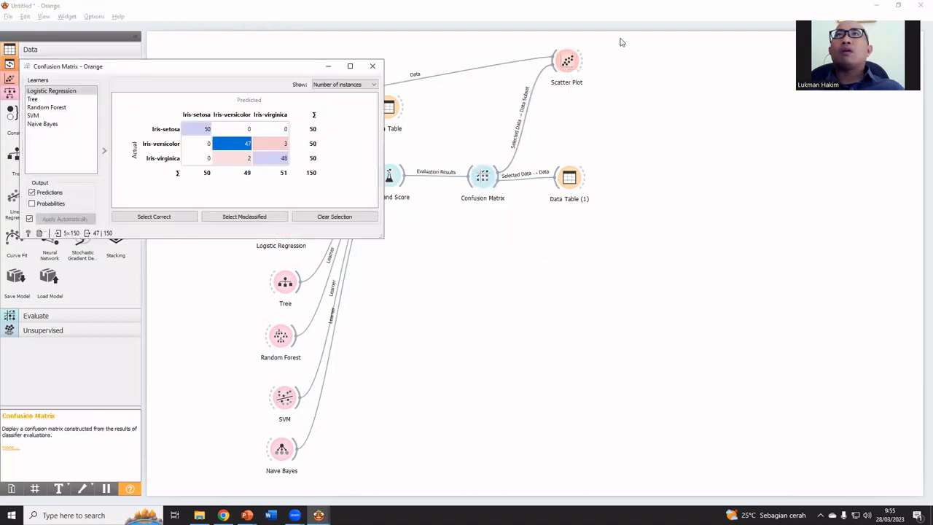
double_click(566, 63)
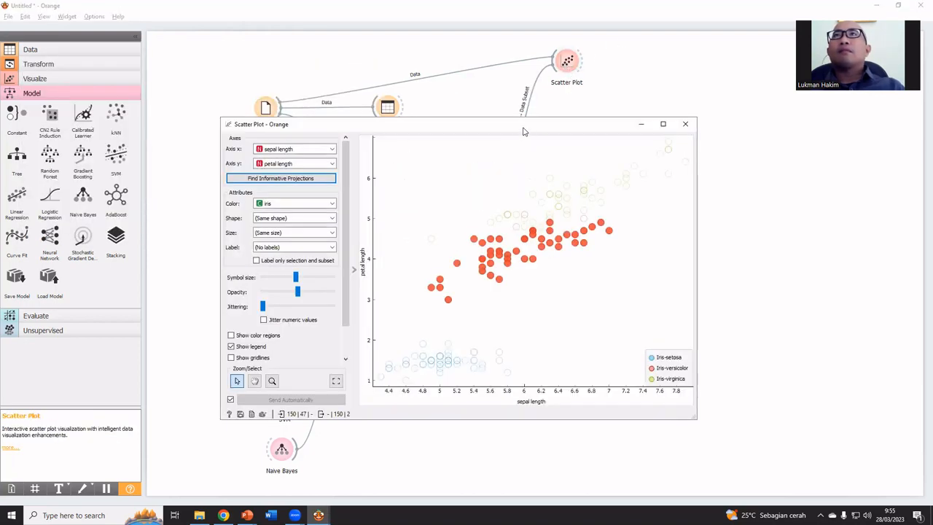
left_click_drag(523, 131, 702, 119)
key("alt+Tab")
key("alt+Tab")
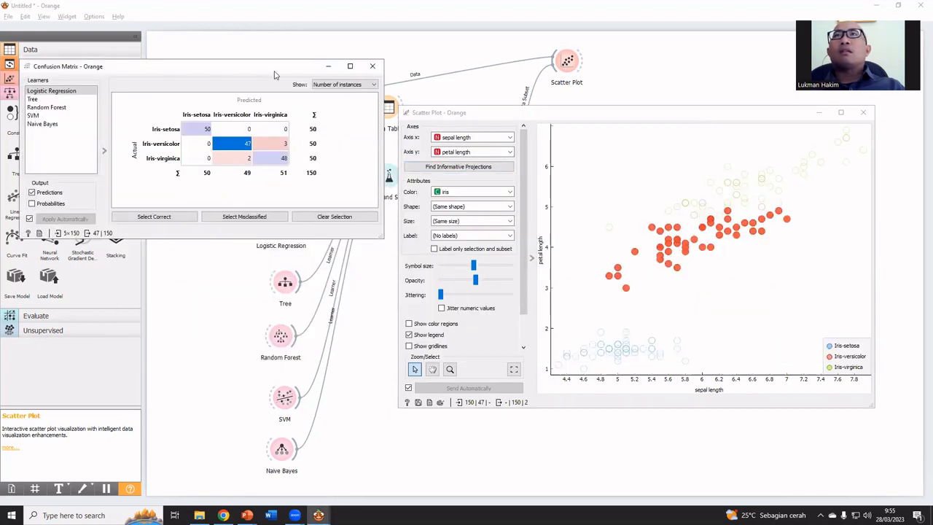
left_click_drag(275, 75, 279, 139)
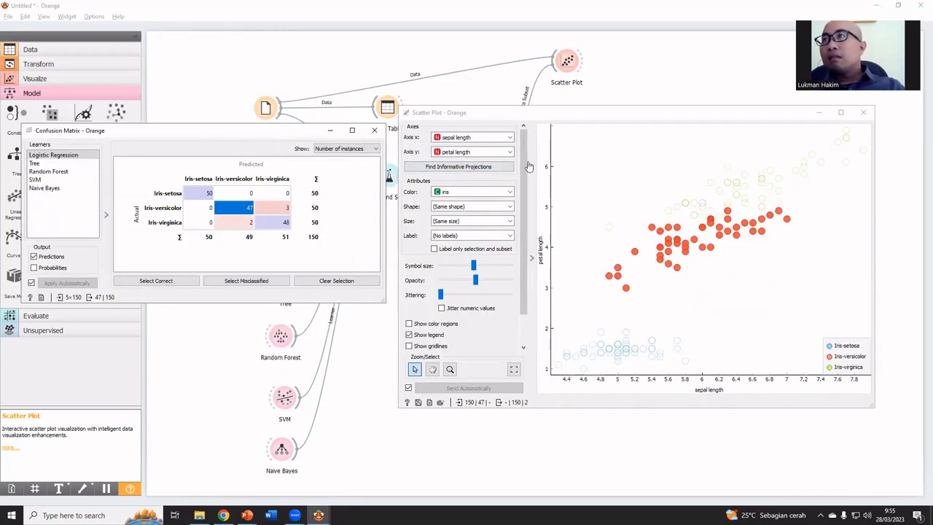
Examine in the scatter plot Logistic Regression's correct Iris-setosa, versicolor and virginica instances, and both groups confused between versicolor and virginica.
left_click(200, 196)
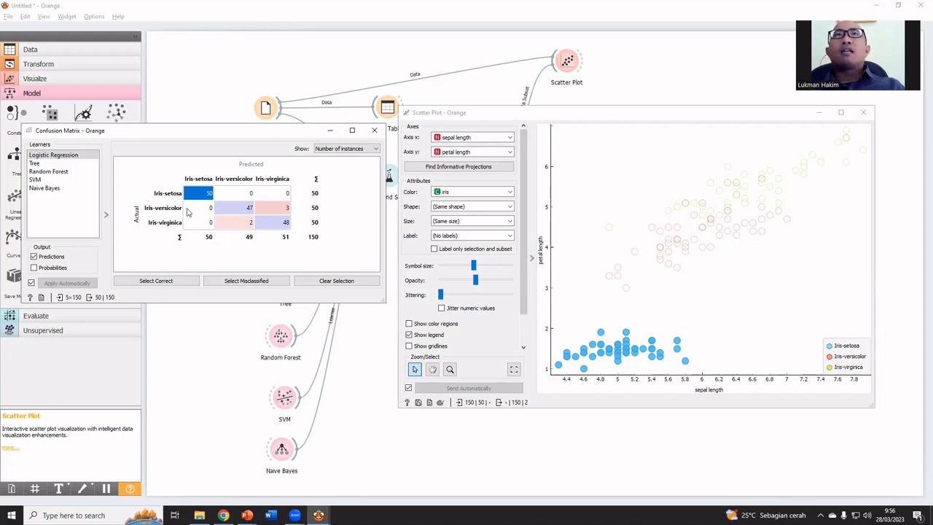
left_click(271, 212)
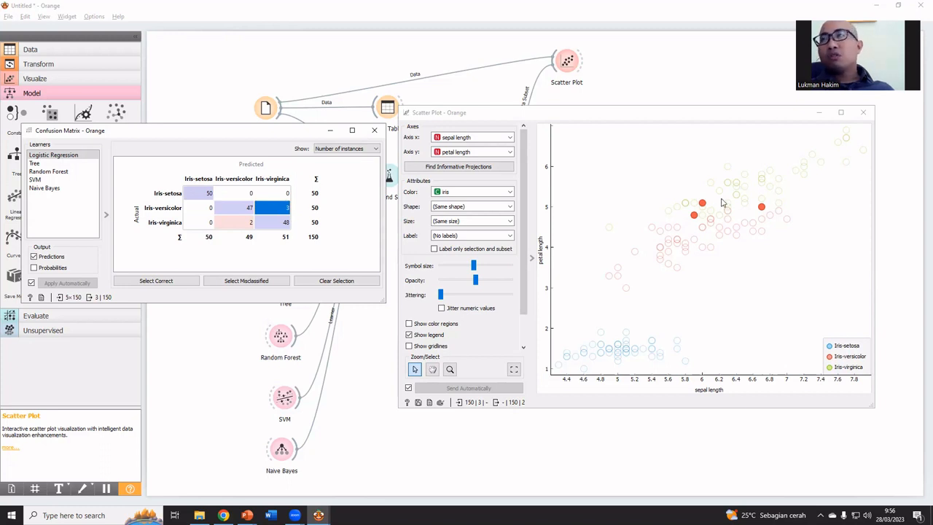
left_click(243, 209)
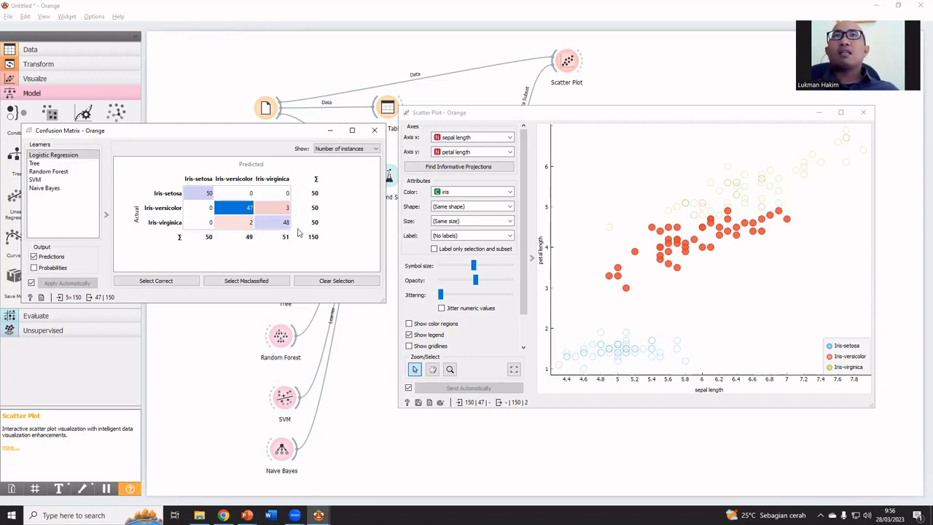
left_click(246, 227)
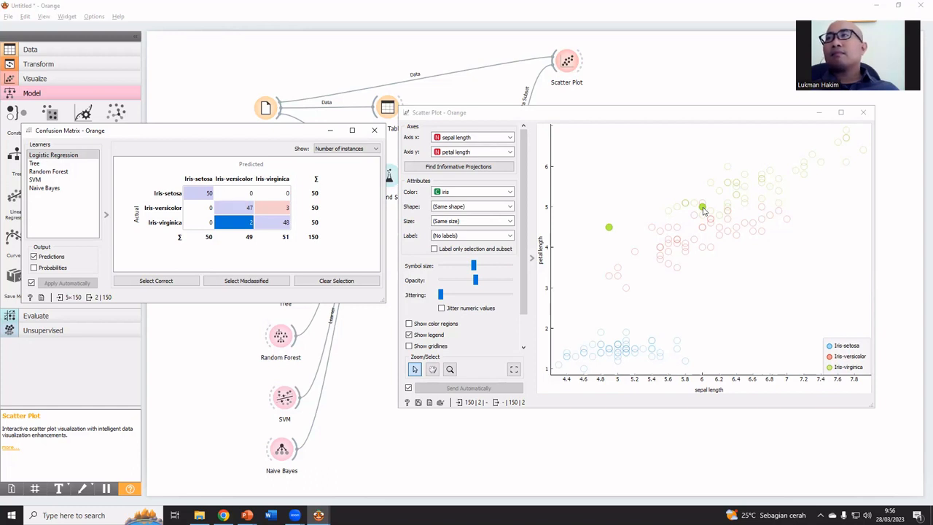
left_click(274, 226)
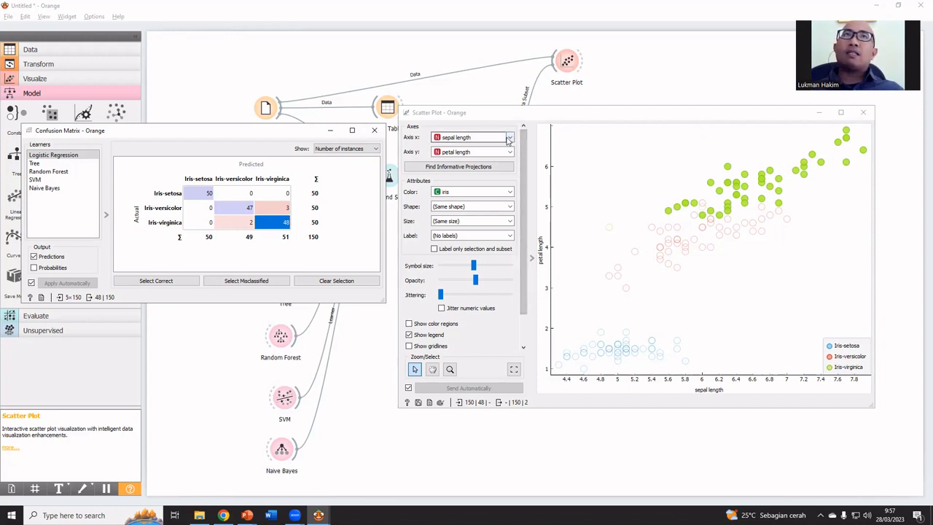
Compare the confusion matrices of Logistic Regression, Tree and Random Forest, leaving Random Forest as the chosen learner.
left_click(62, 158)
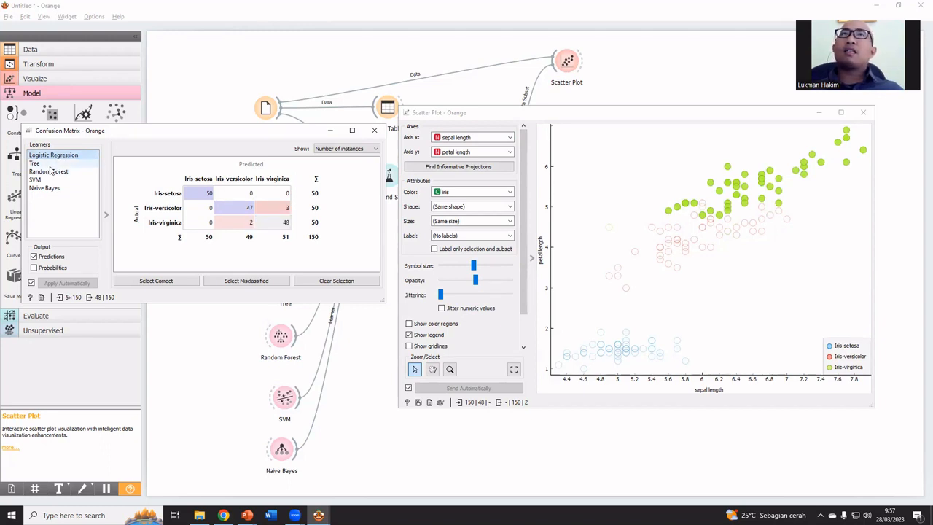
left_click(48, 164)
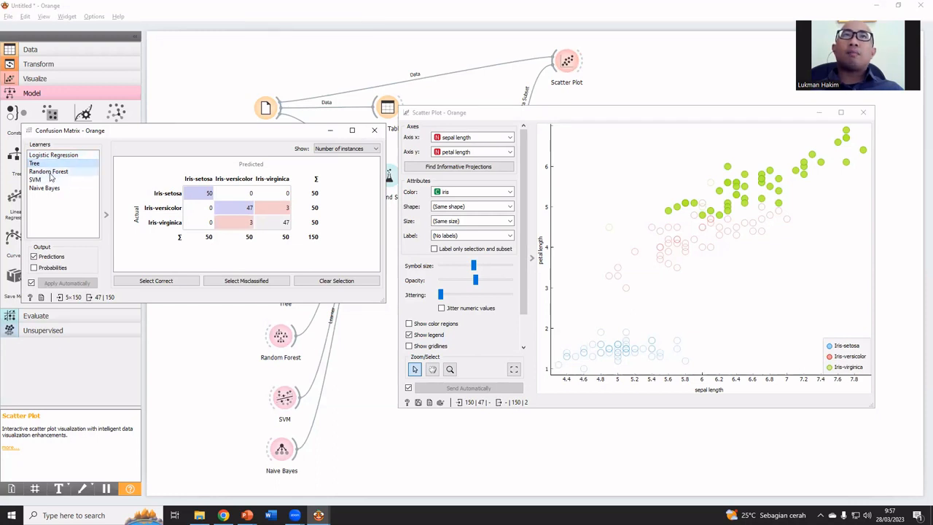
left_click(48, 172)
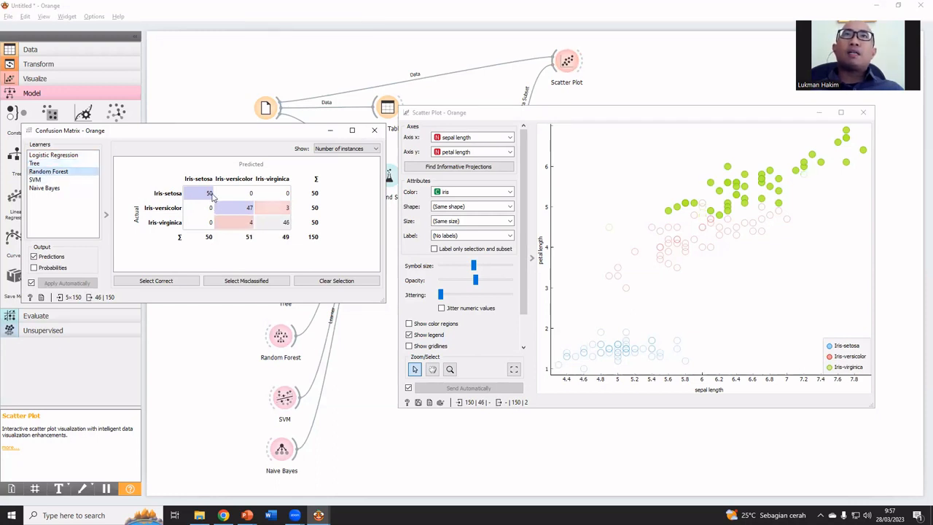
Examine Random Forest's correct setosa and versicolor instances and its versicolor-virginica confusions in the scatter plot, leaving versicolor predicted as virginica selected.
mouse_move(200, 195)
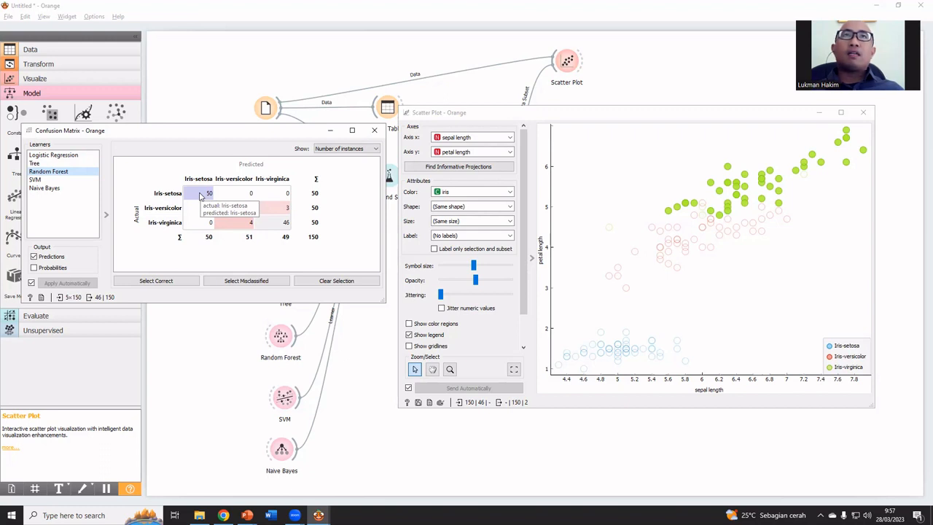
left_click(203, 195)
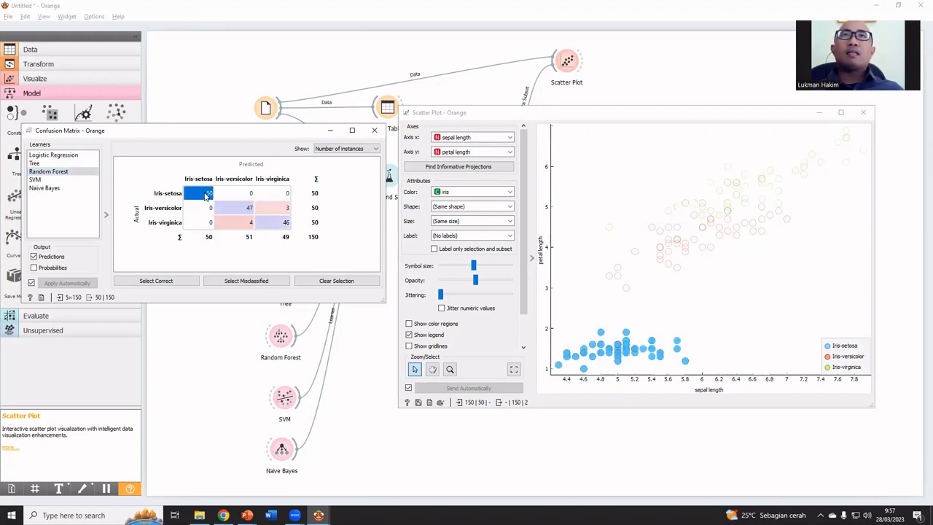
left_click(240, 209)
left_click(277, 210)
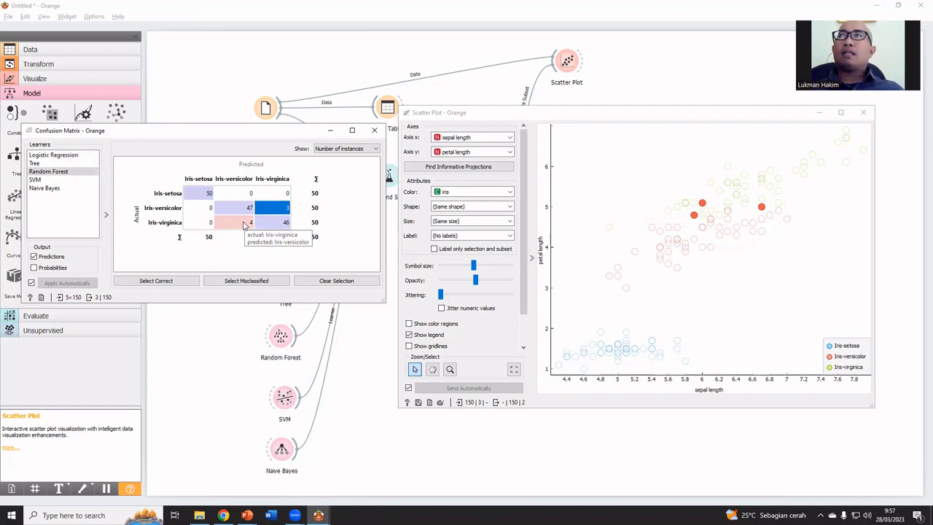
left_click(244, 224)
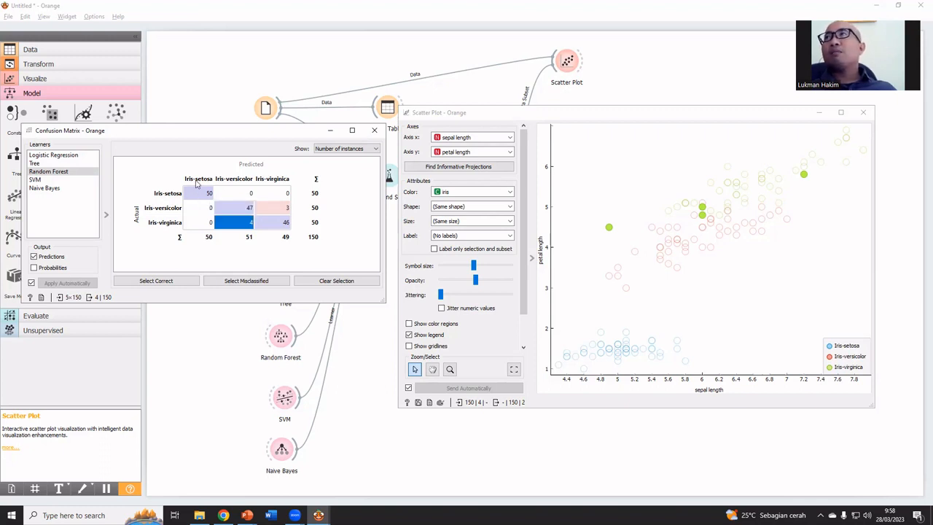
left_click(199, 192)
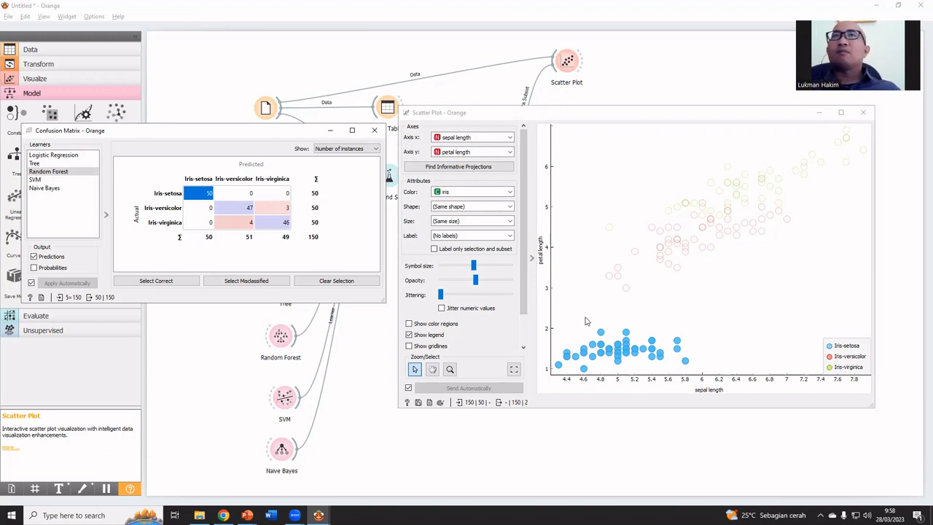
left_click(266, 211)
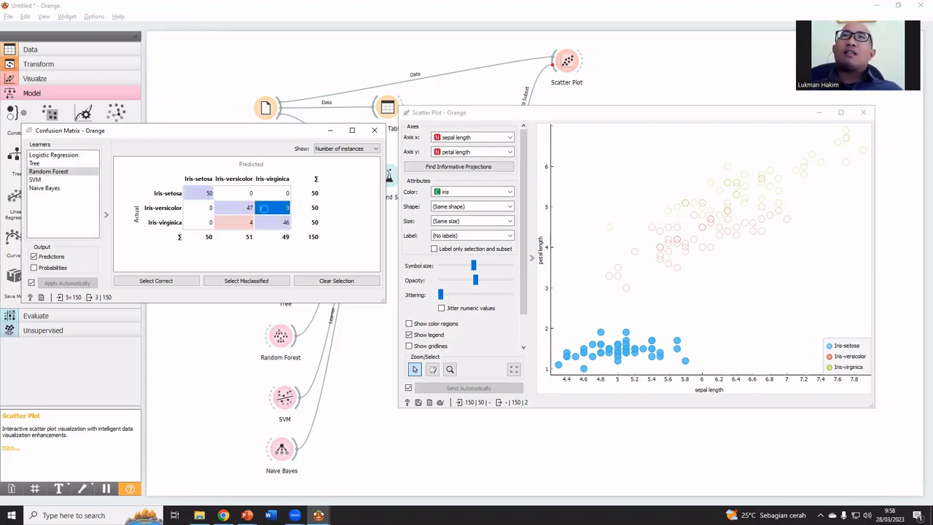
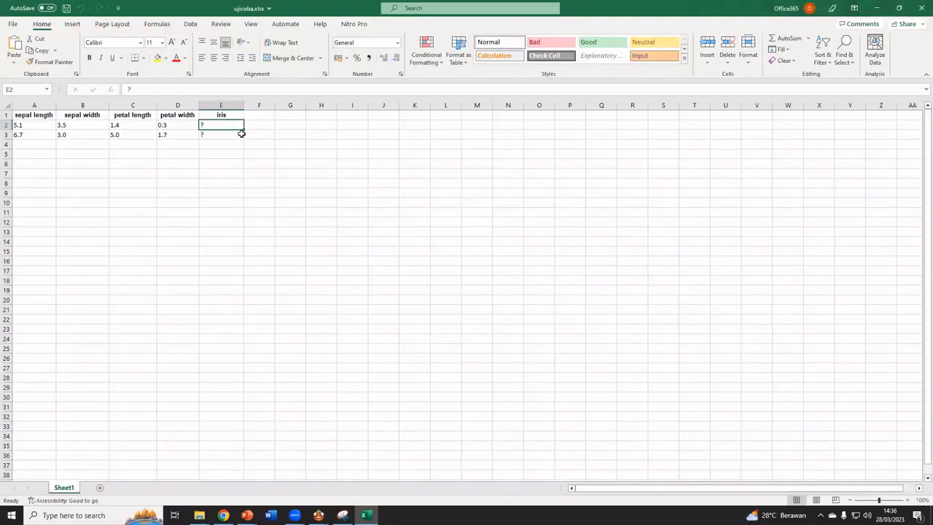
Examine the sepal and petal measurements and the iris column in Excel's ujicoba.xlsx, and switch back to Orange.
left_click(152, 152)
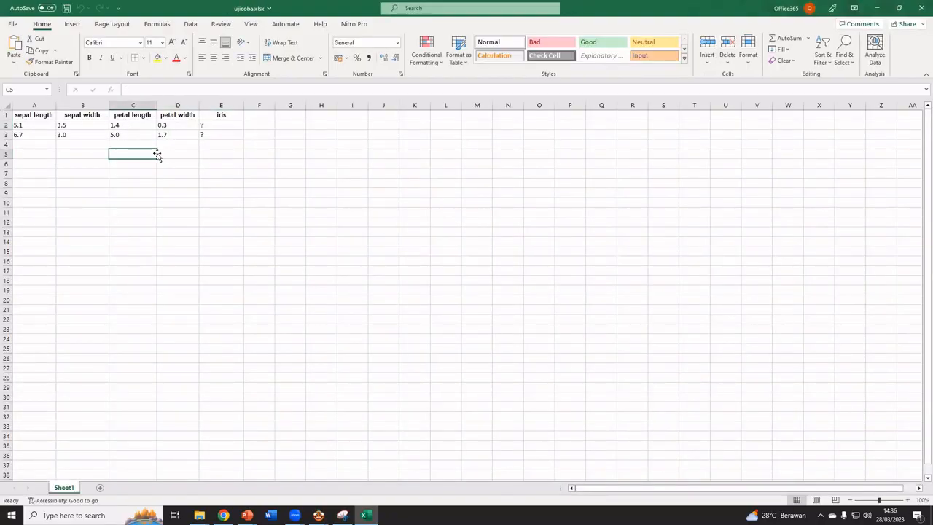
left_click(41, 115)
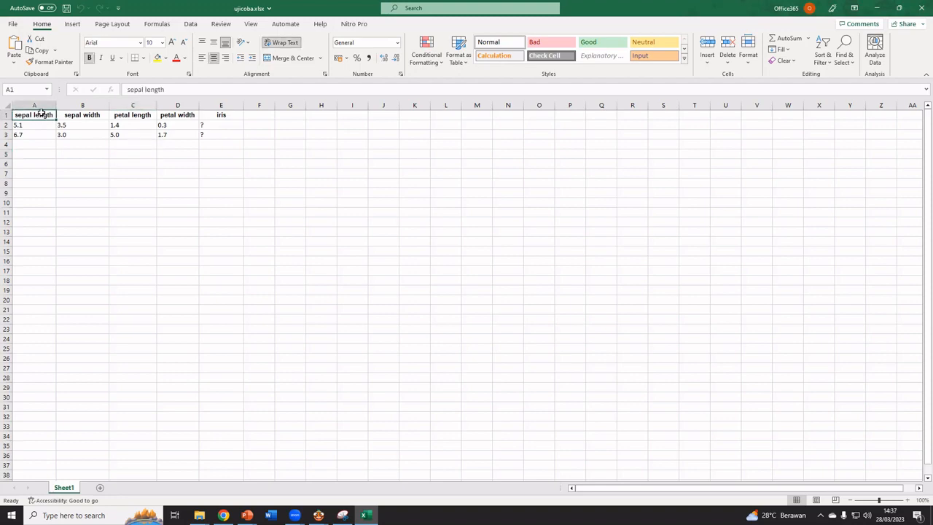
left_click_drag(40, 113, 212, 135)
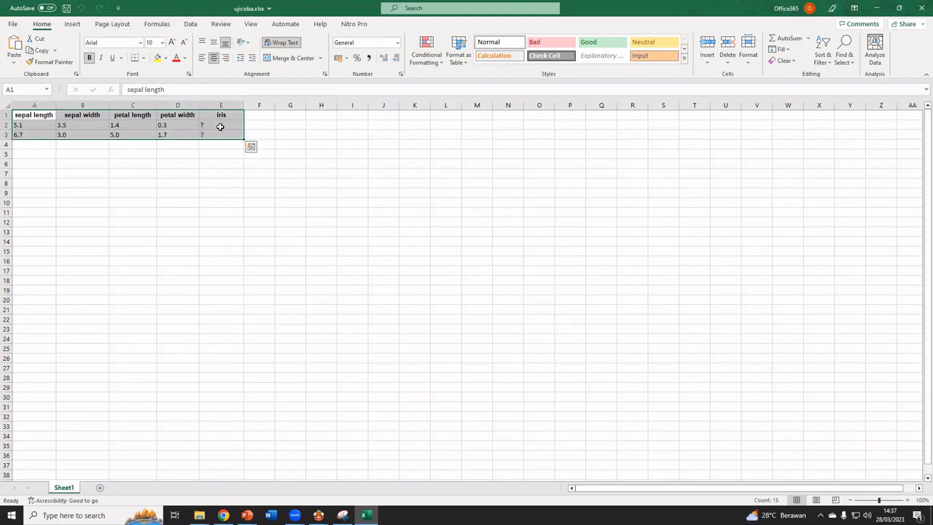
left_click(217, 127)
left_click(214, 134)
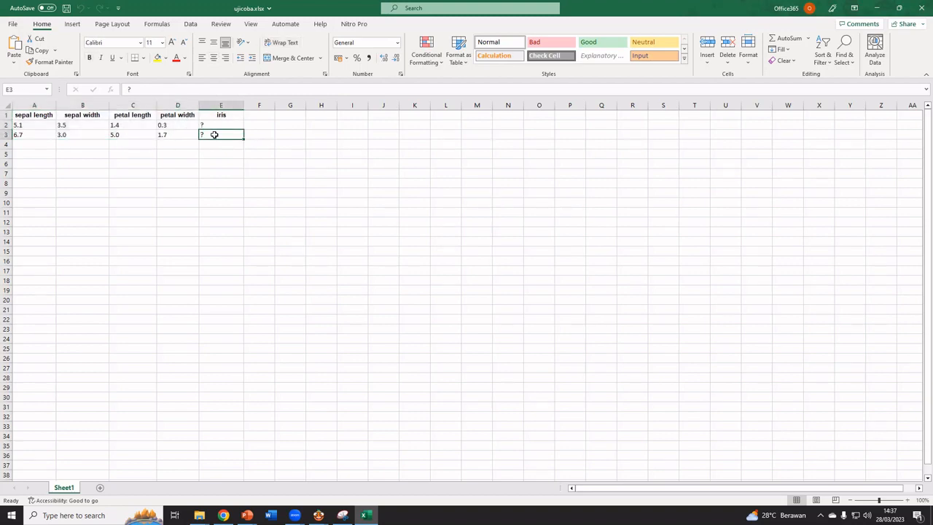
left_click(204, 154)
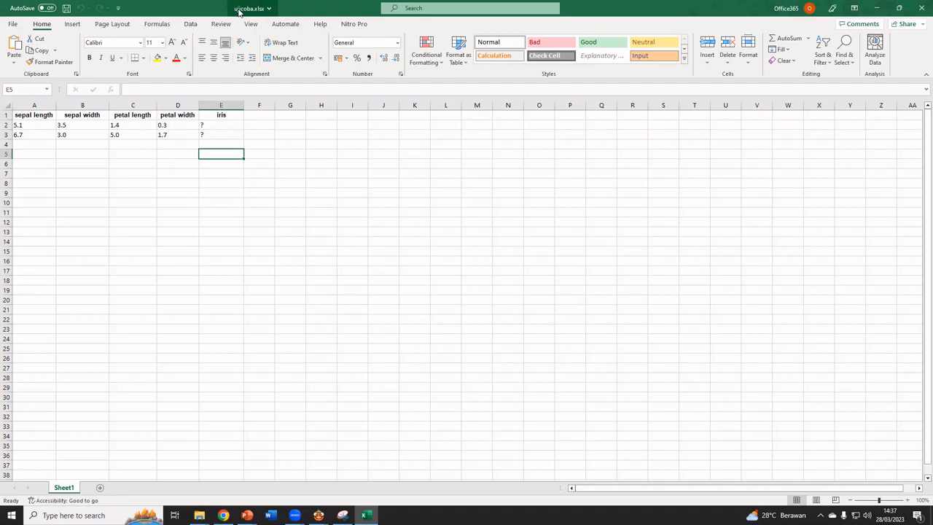
left_click(878, 7)
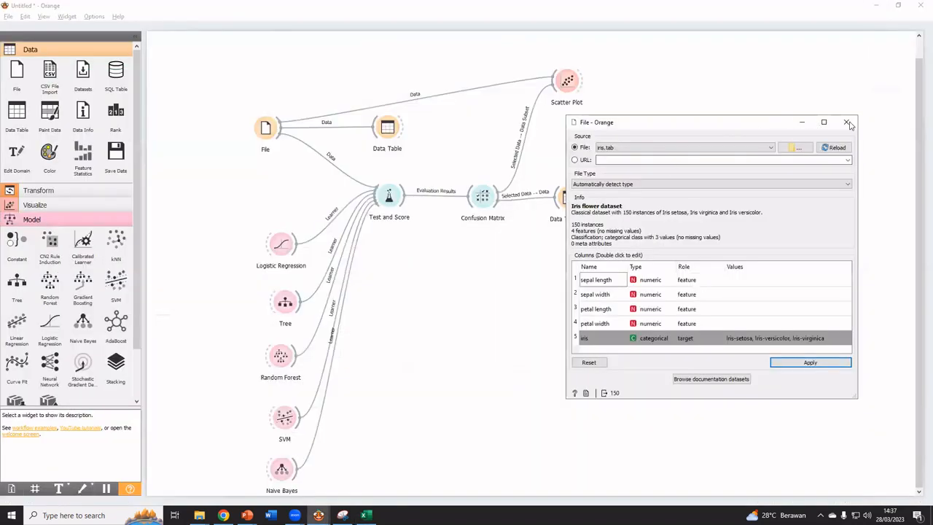
Close the iris.tab File window, add a second File widget below Test and Score, and load ujicoba.xlsx into it.
left_click(847, 122)
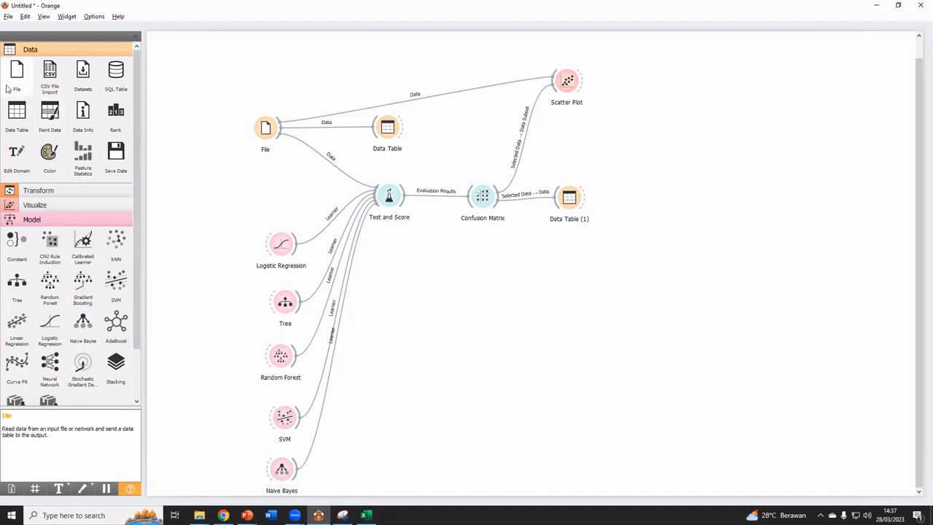
left_click_drag(15, 88, 411, 297)
double_click(405, 292)
left_click(492, 149)
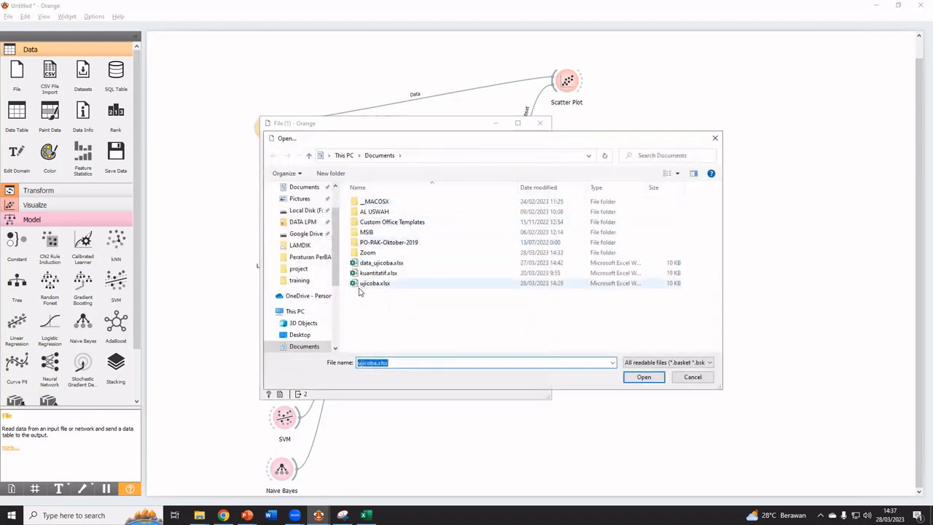
left_click(389, 285)
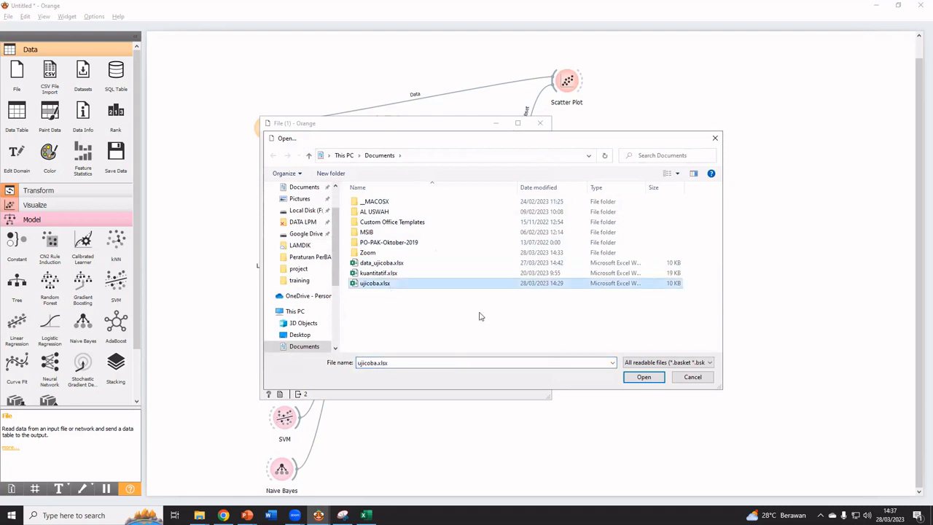
left_click(641, 377)
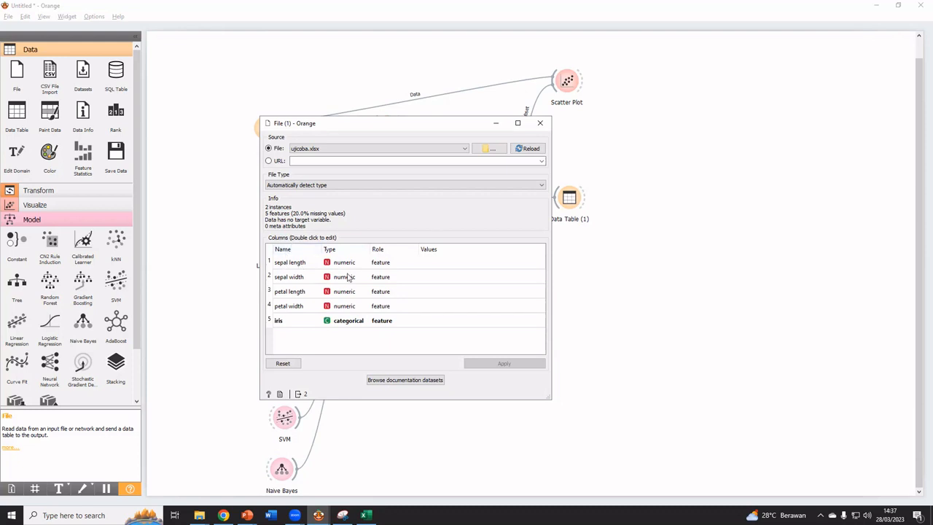
Set the iris column's type to categorical for ujicoba.xlsx, apply the column settings and close the window.
double_click(349, 321)
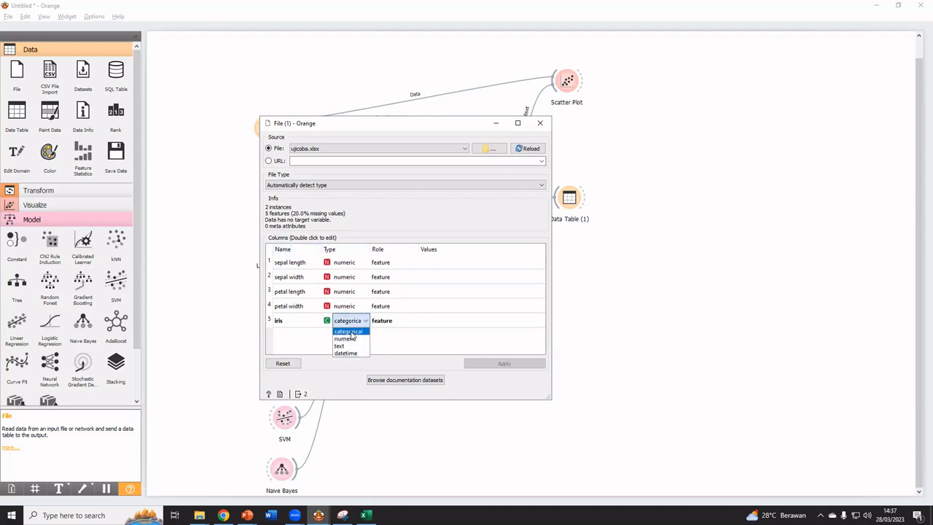
left_click(349, 332)
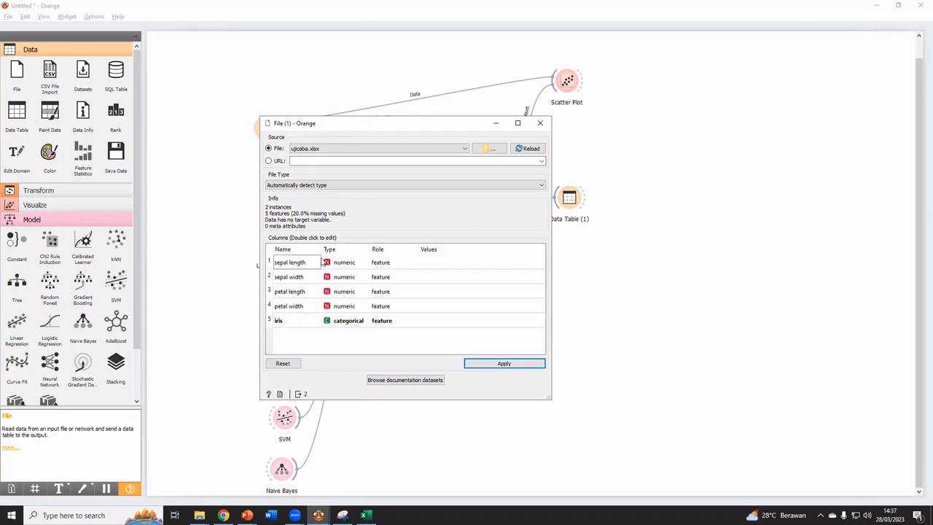
left_click(478, 366)
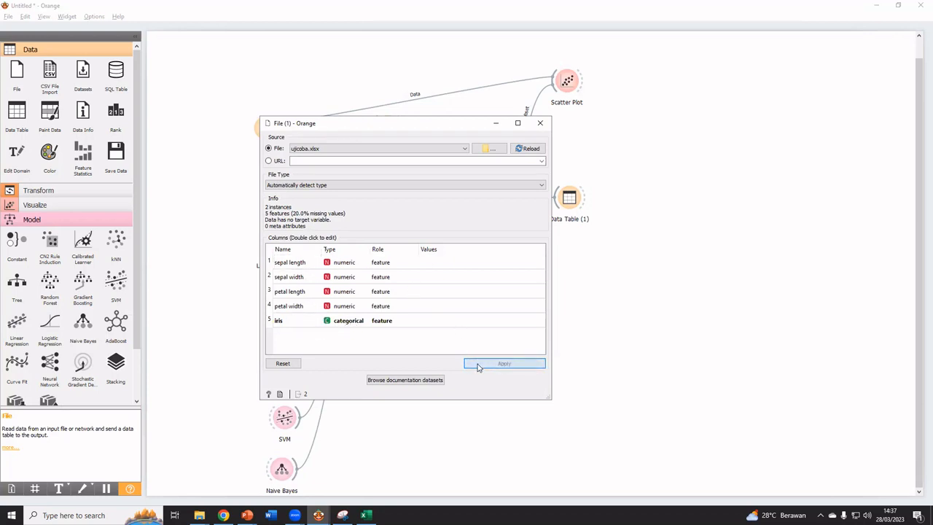
left_click(540, 124)
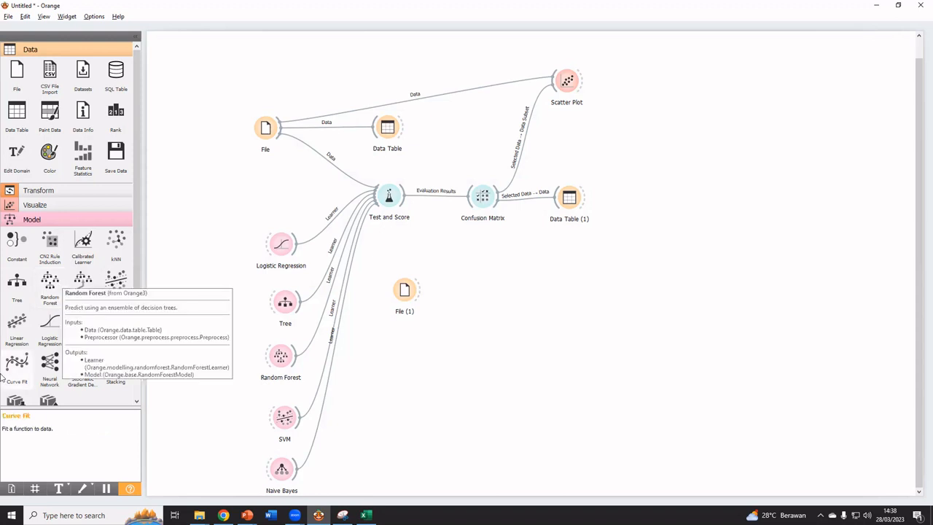
Add a Predictions widget beside the new File widget, below Confusion Matrix.
left_click(62, 221)
left_click(64, 239)
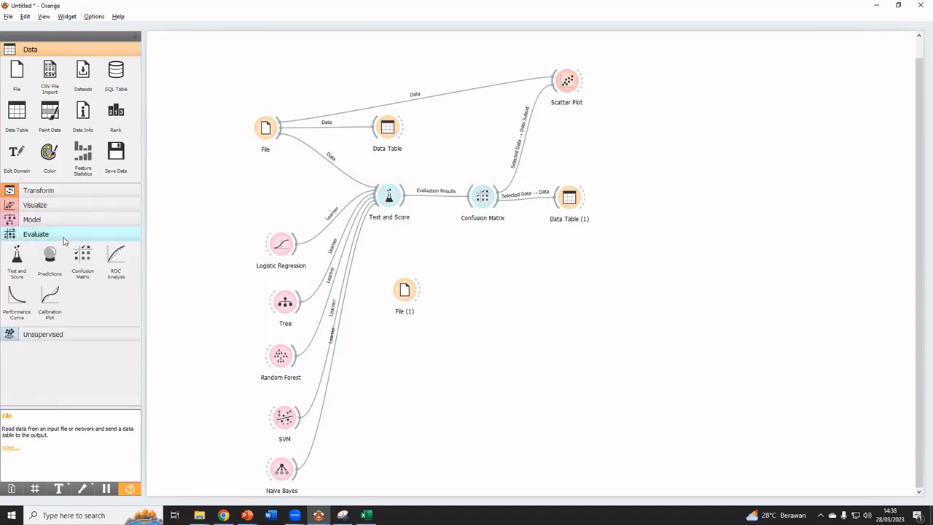
left_click_drag(49, 257, 506, 285)
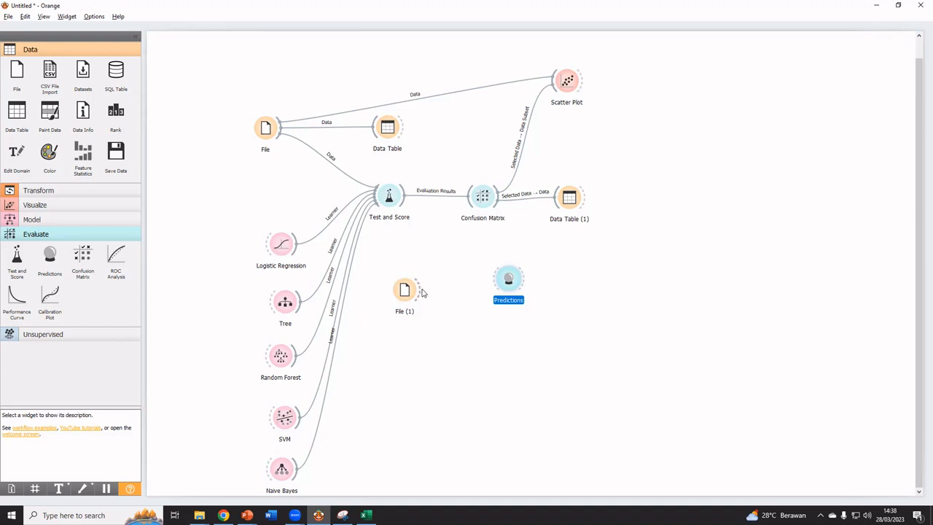
Link File (1) and Logistic Regression to Predictions, and feed Logistic Regression with data from the original File widget.
left_click_drag(421, 291, 488, 282)
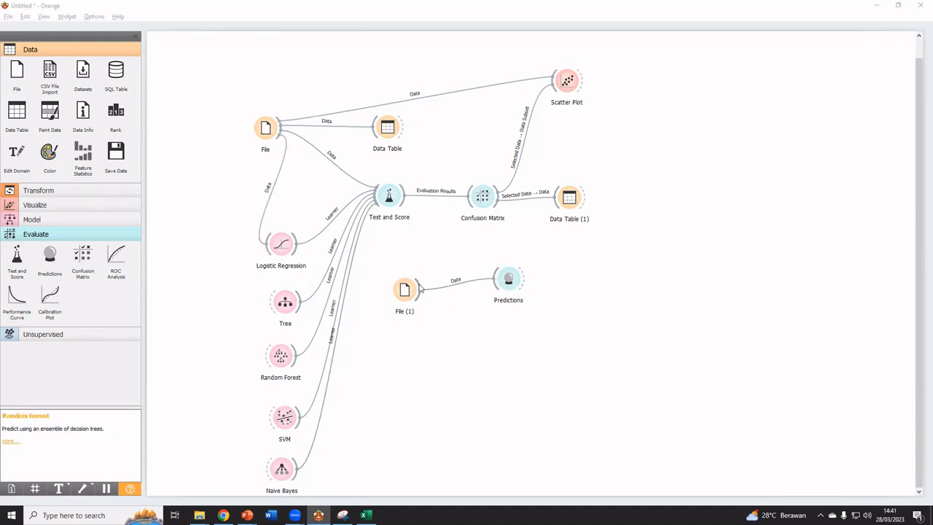
left_click_drag(496, 277, 295, 252)
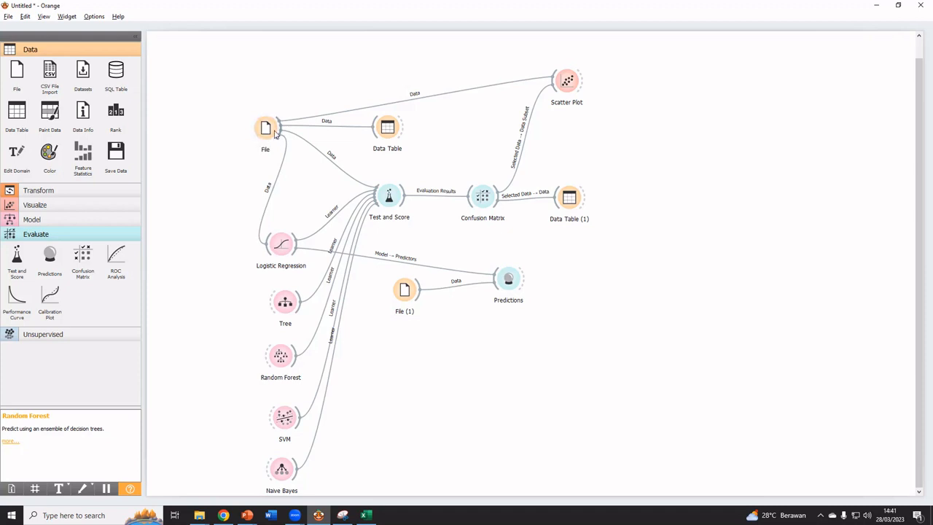
Open Predictions, widen the model column, examine Logistic Regression's predicted class for both rows, and close the window.
double_click(509, 282)
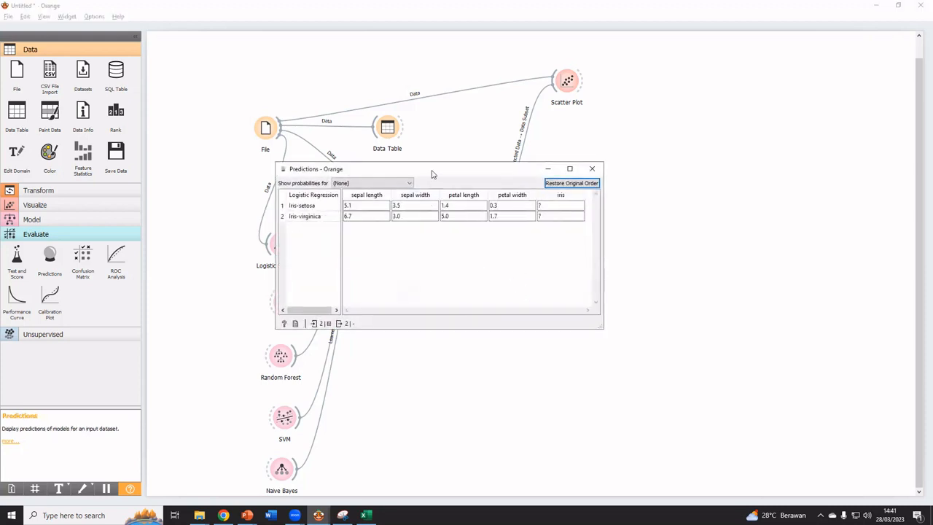
left_click_drag(432, 173, 693, 228)
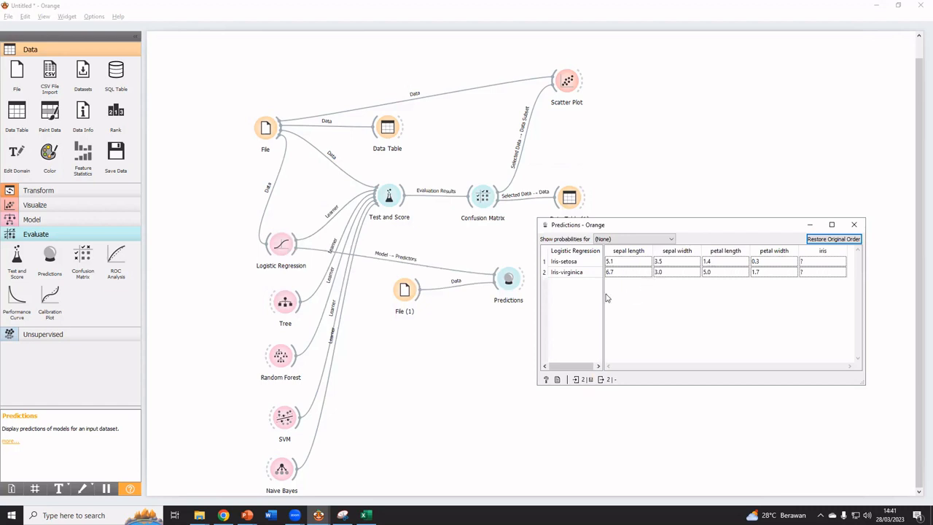
left_click_drag(603, 292, 614, 293)
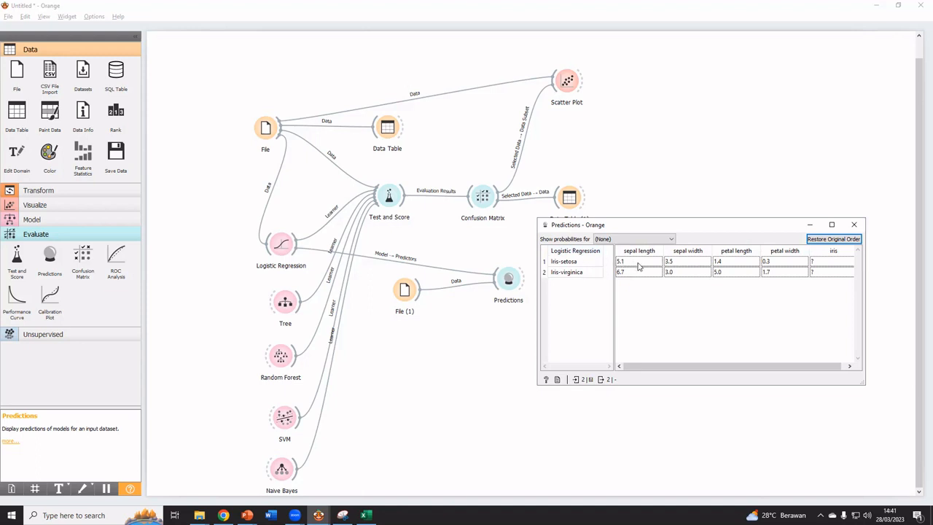
left_click(582, 263)
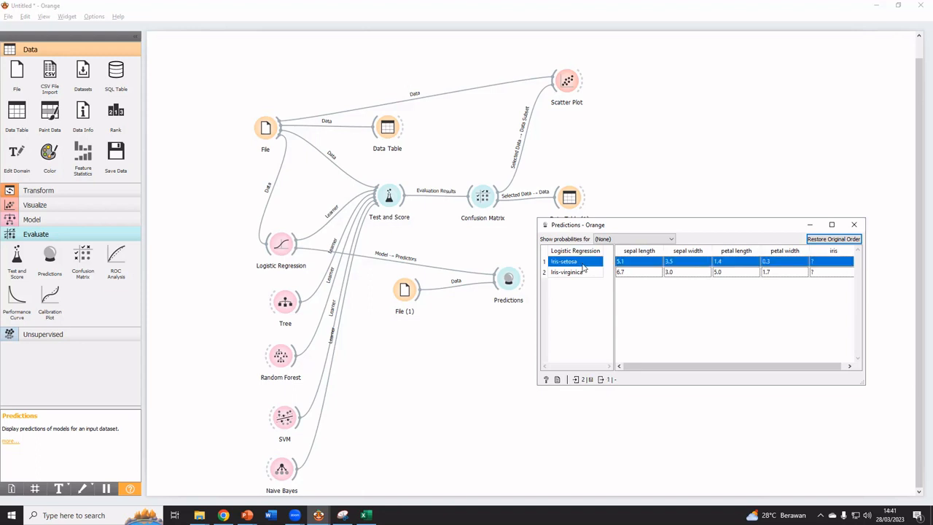
left_click(625, 275)
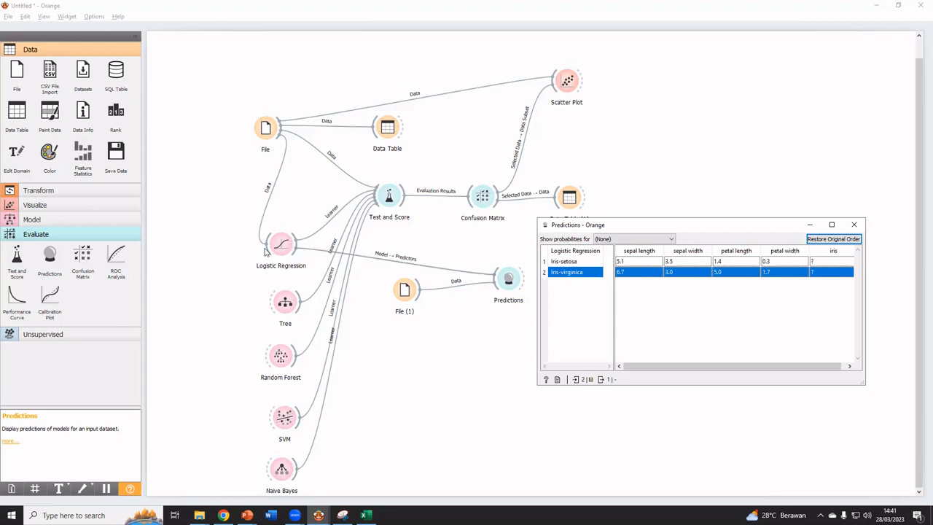
left_click(848, 225)
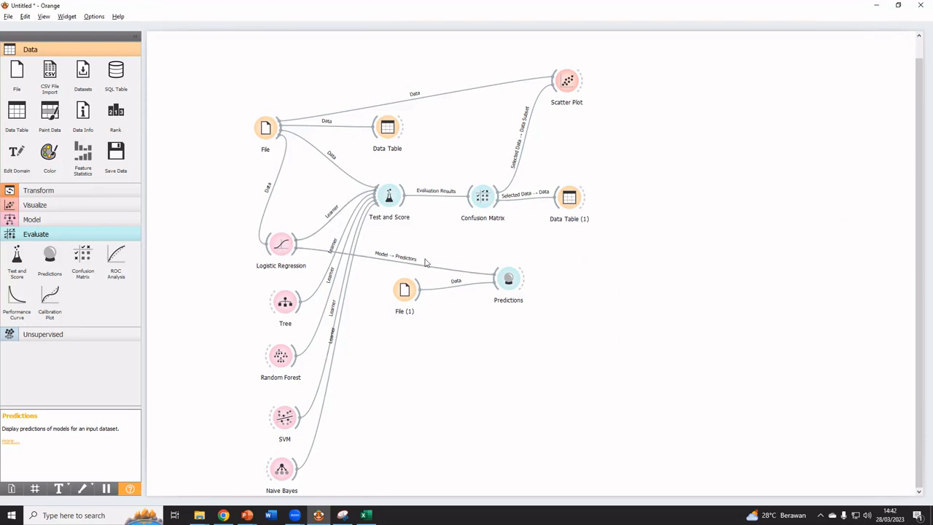
Move File (1) lower, link Tree to Predictions, and feed Tree with data from the original File widget.
left_click_drag(494, 284, 287, 302)
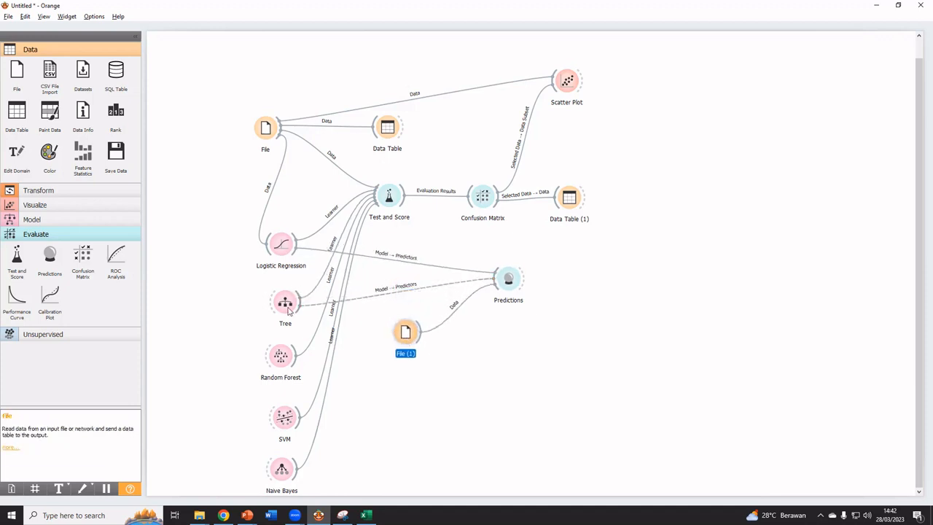
left_click_drag(271, 306, 271, 142)
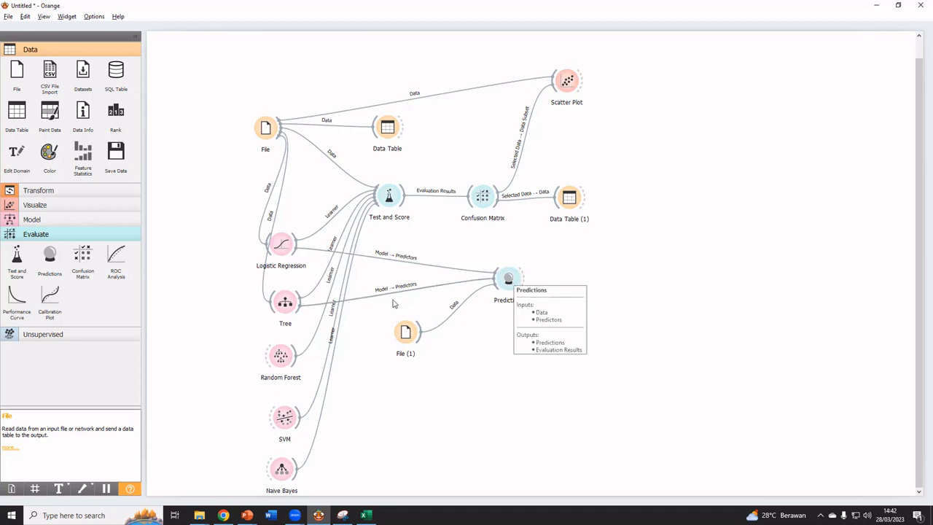
Open Predictions, widen its window and the Tree column, and compare the Logistic Regression and Tree predictions for both rows.
double_click(508, 280)
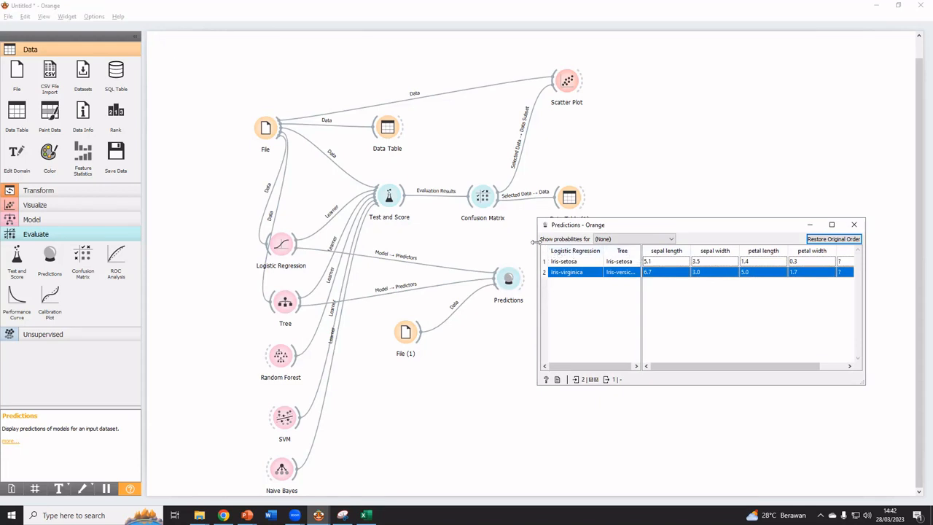
left_click_drag(535, 241, 514, 242)
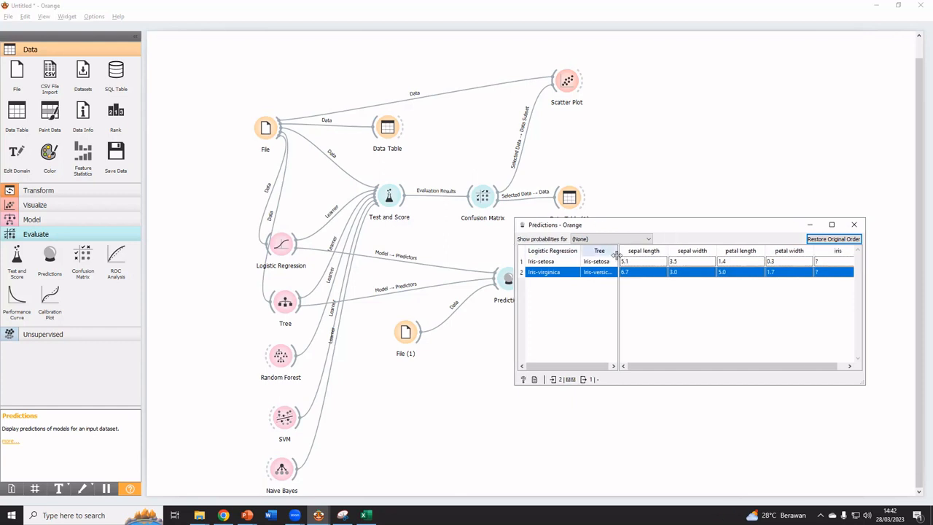
left_click_drag(572, 369, 576, 368)
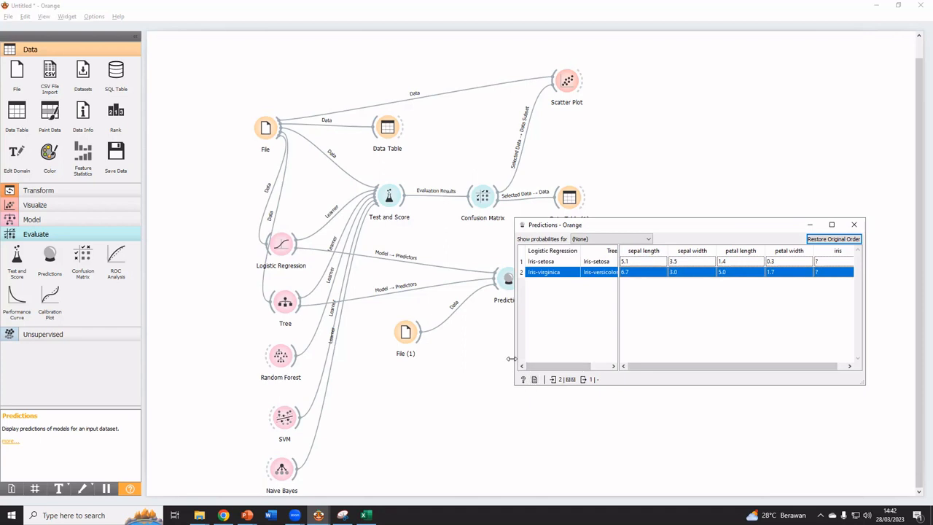
left_click_drag(510, 358, 483, 358)
left_click_drag(587, 262, 607, 261)
left_click(550, 294)
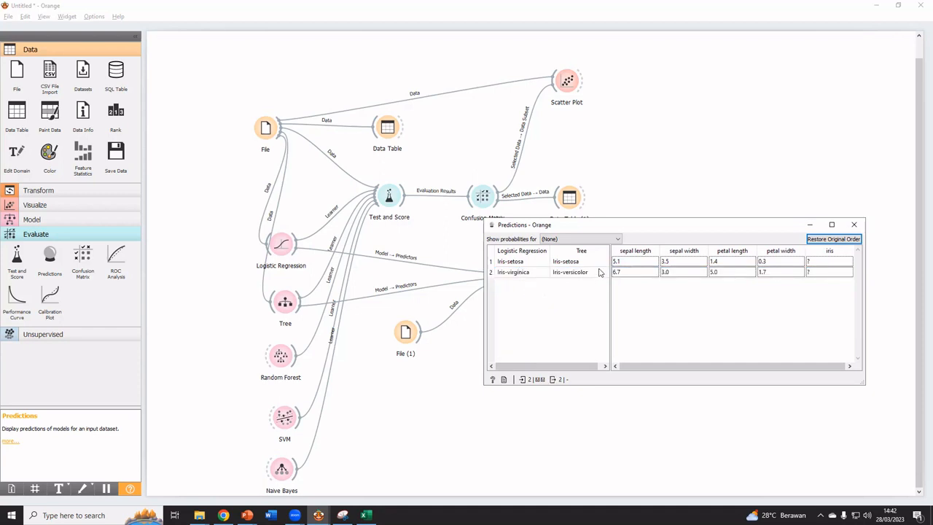
left_click(519, 263)
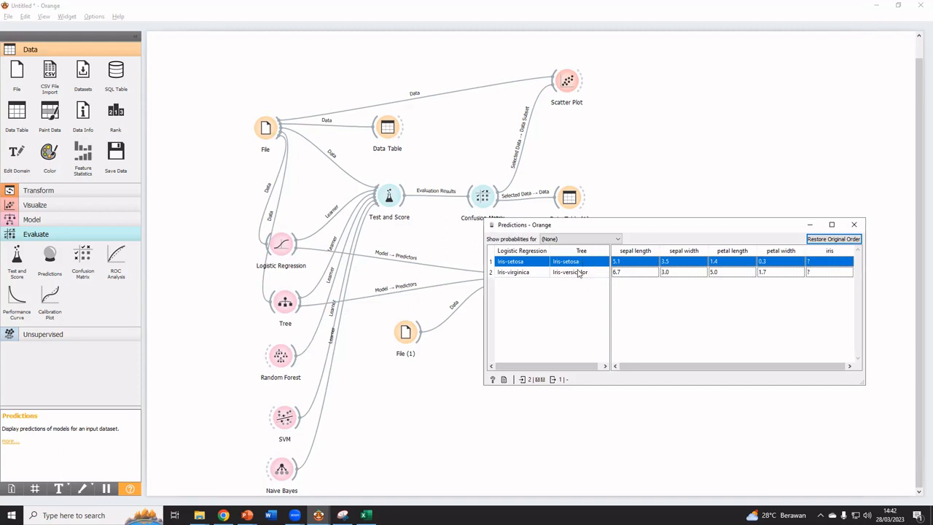
left_click(624, 273)
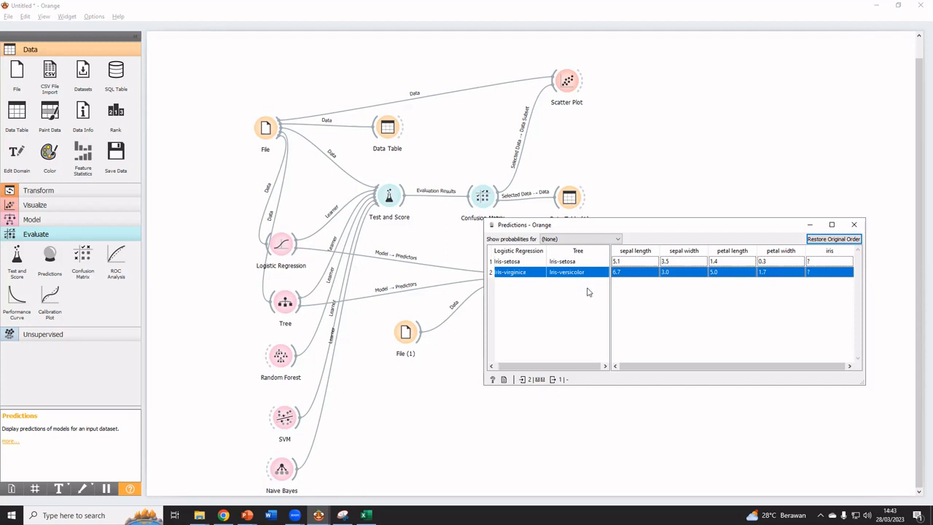
left_click(564, 350)
left_click_drag(549, 369, 539, 368)
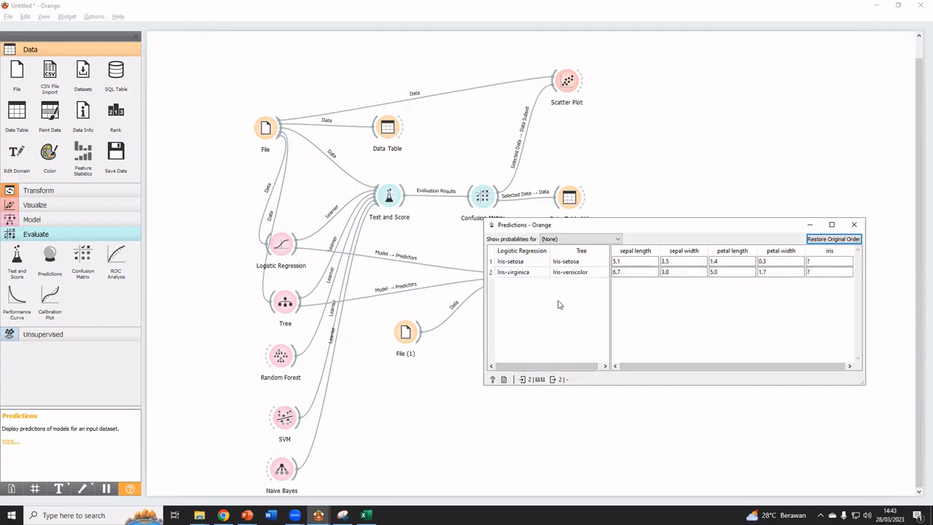
Review the model scores in Test and Score, and Random Forest's misclassified Iris-versicolor and Iris-virginica cells in Confusion Matrix, closing both windows.
double_click(392, 204)
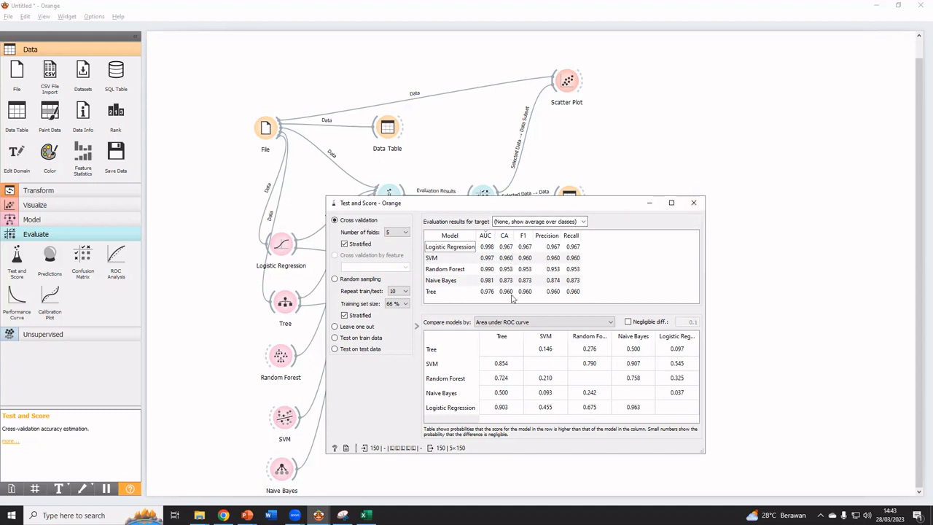
left_click(692, 202)
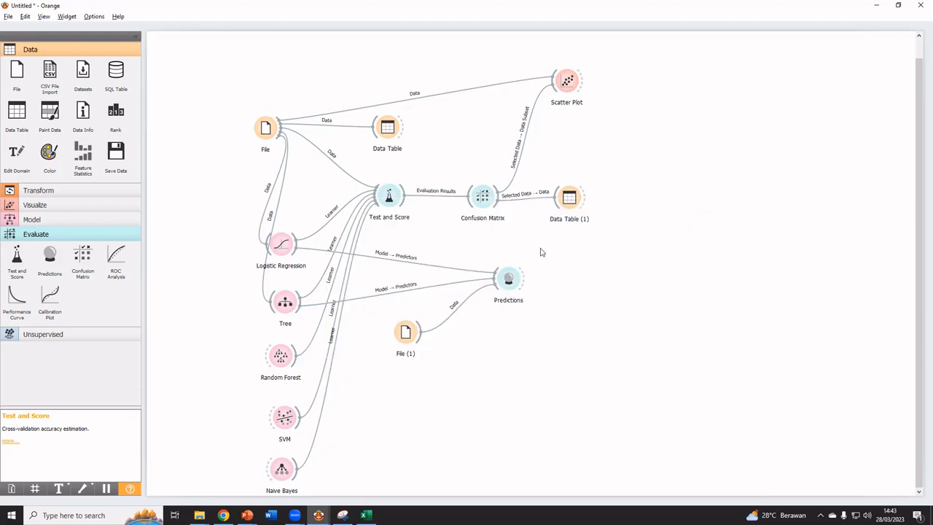
double_click(483, 197)
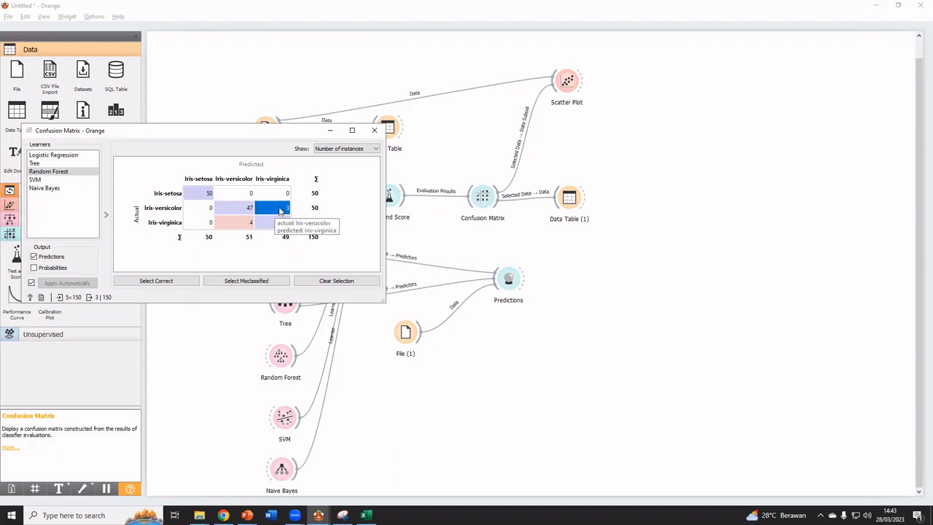
left_click(241, 222)
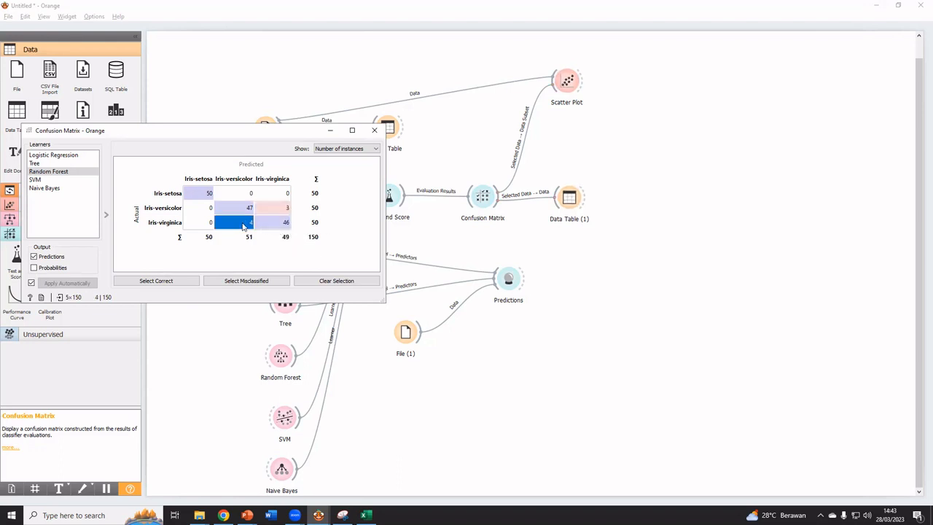
left_click(270, 210)
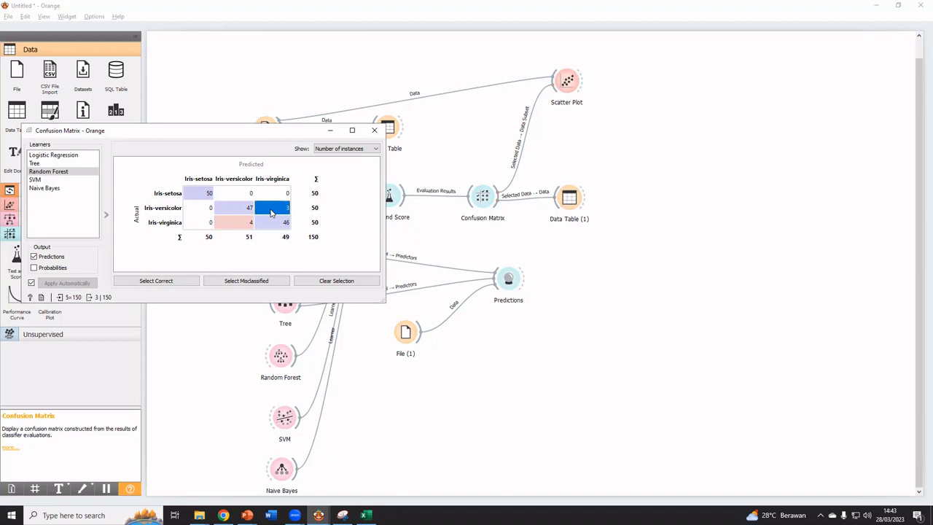
left_click(237, 223)
left_click(373, 130)
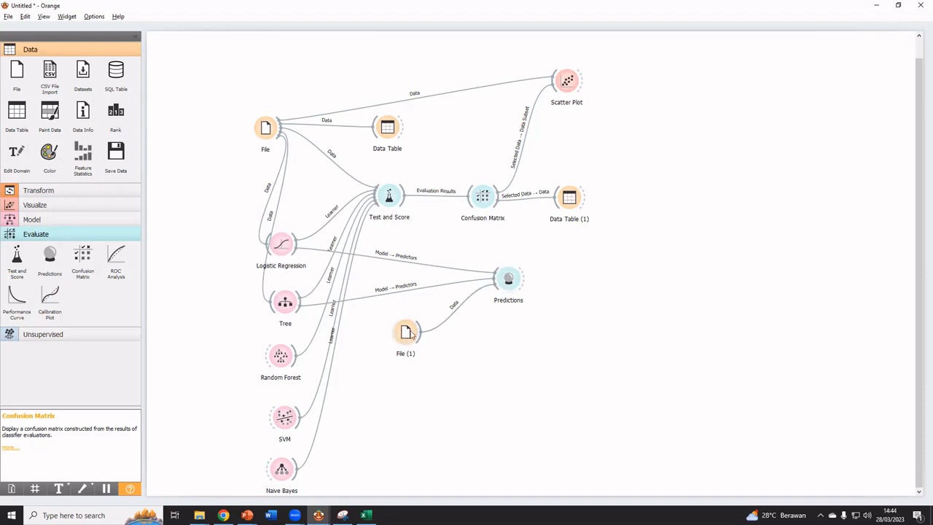
Reopen Predictions, compare the Logistic Regression and Tree predictions for the second row, and close the window.
double_click(509, 280)
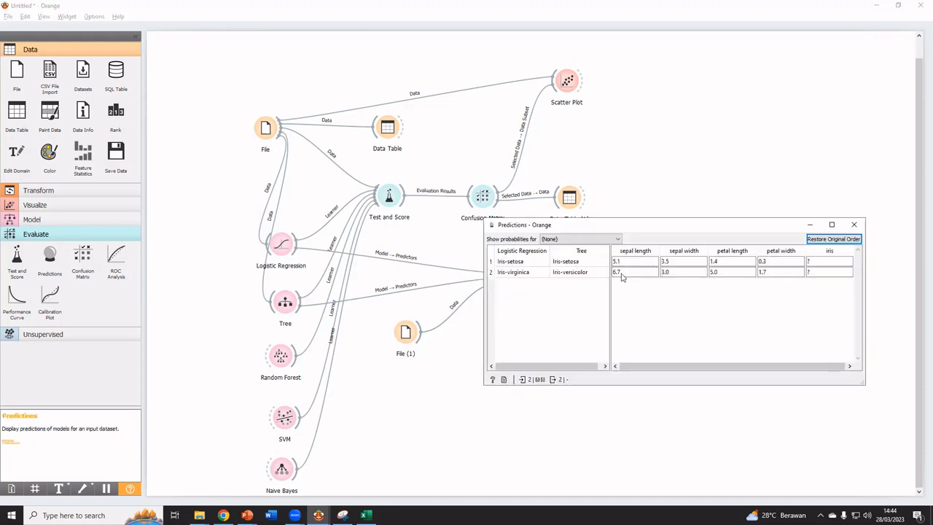
left_click(625, 274)
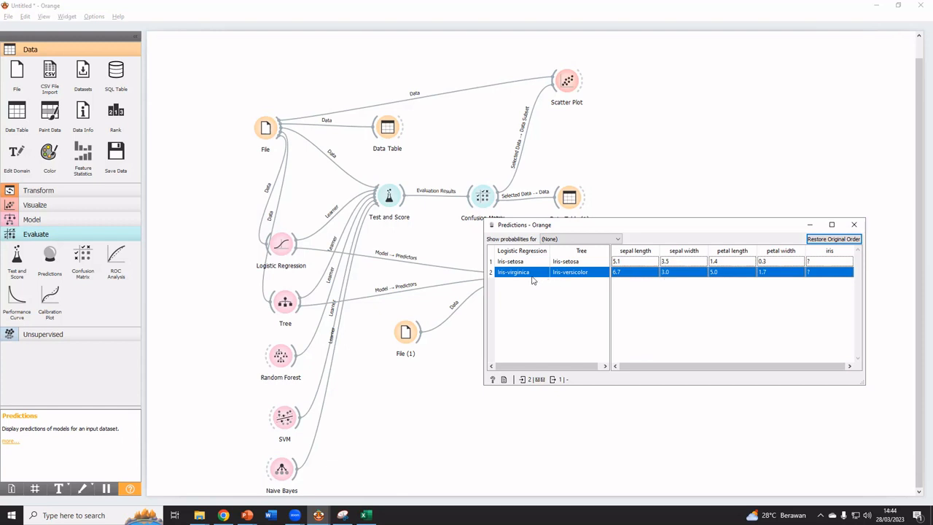
left_click(587, 292)
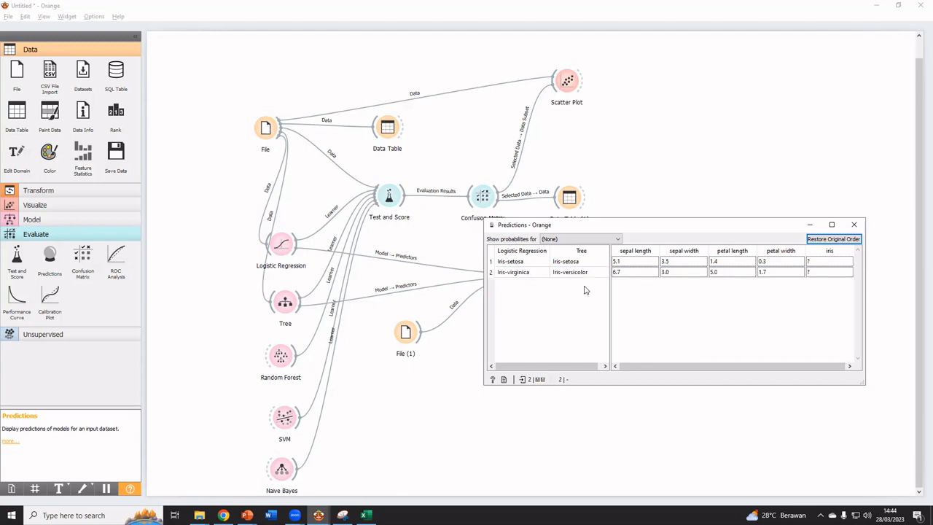
left_click(854, 225)
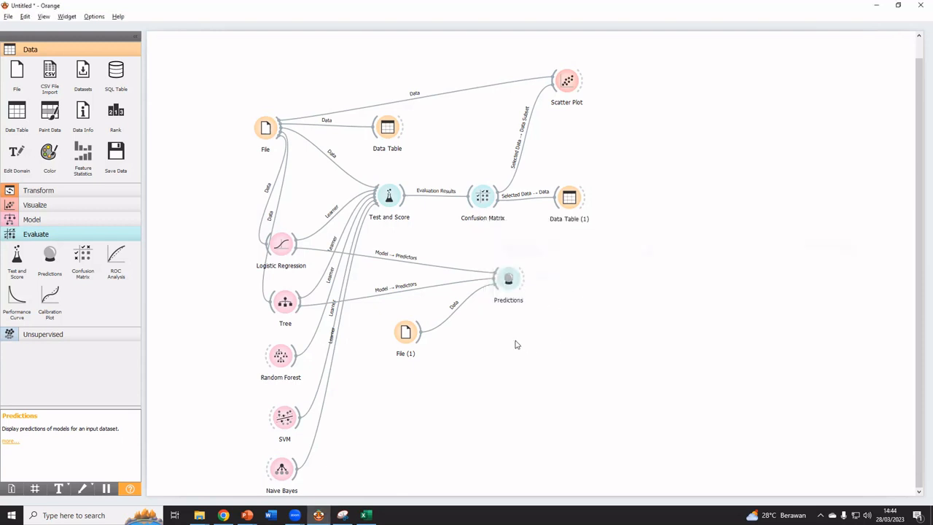
Link Random Forest, SVM and Naive Bayes to Predictions, and move File (1) below Predictions, clear of the links.
left_click_drag(496, 285, 298, 360)
left_click_drag(496, 282, 303, 420)
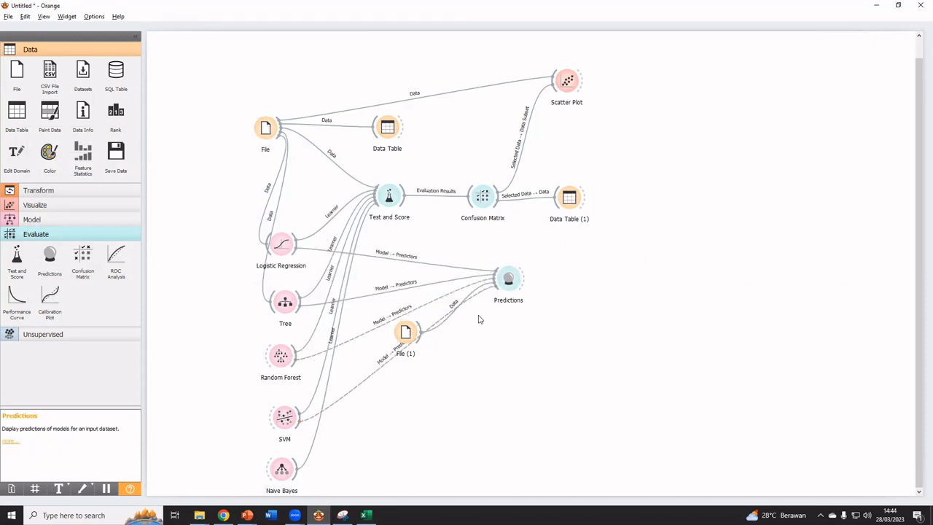
left_click_drag(498, 283, 298, 461)
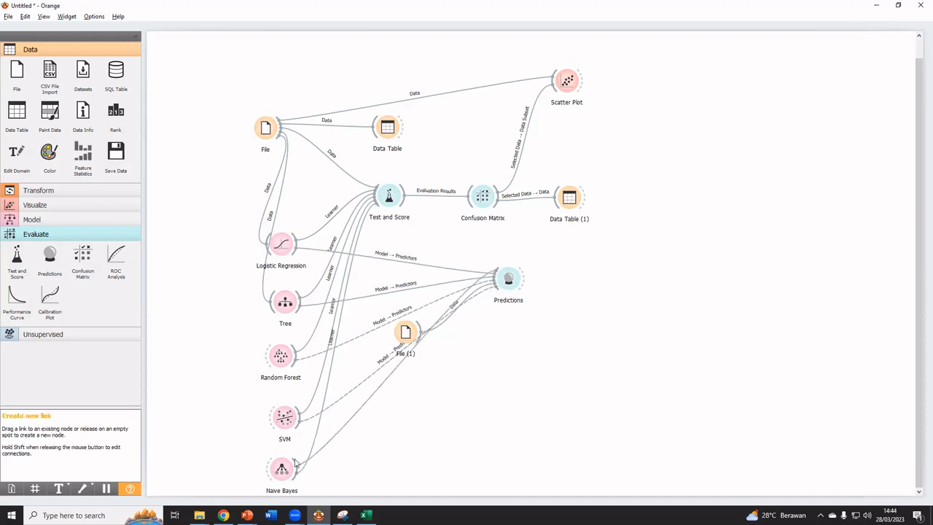
left_click(418, 337)
left_click_drag(412, 333, 472, 377)
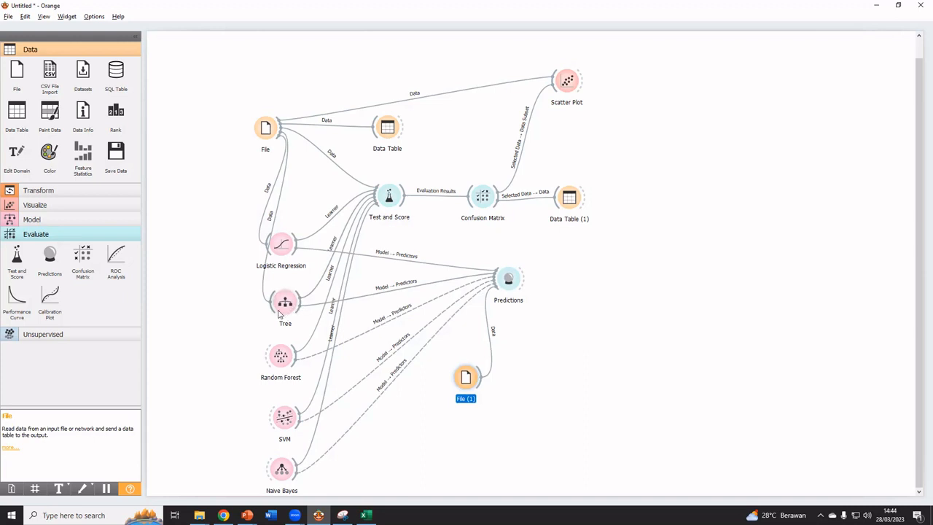
Feed Random Forest, SVM and Naive Bayes with data from the original File widget.
left_click_drag(268, 354, 278, 138)
left_click_drag(268, 422, 278, 137)
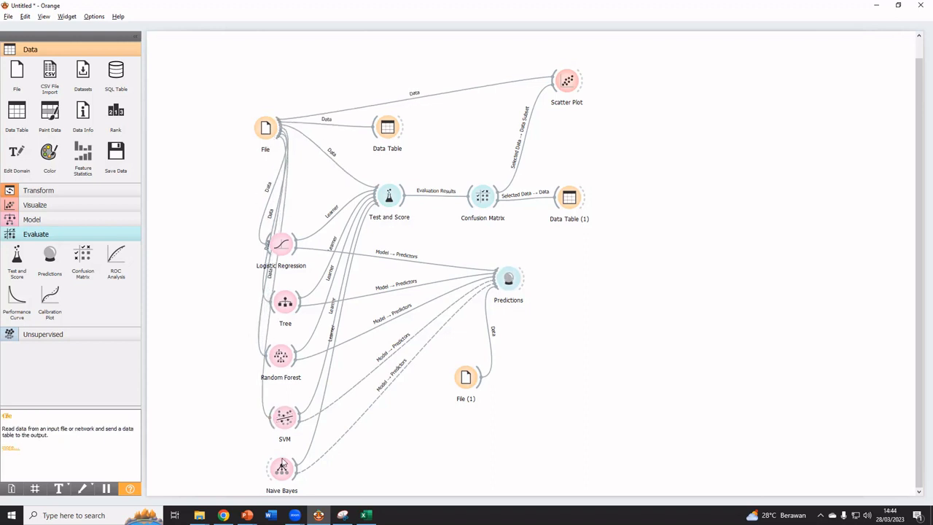
left_click_drag(270, 469, 278, 140)
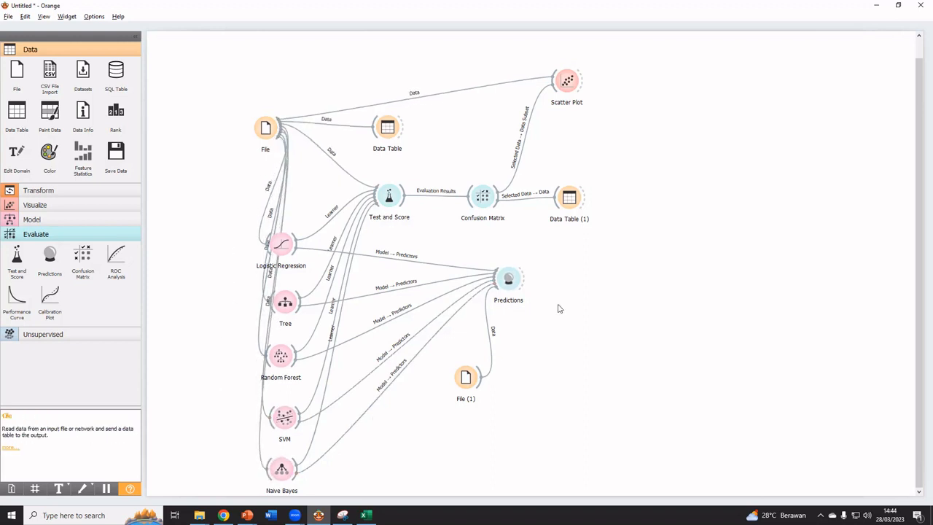
Open Predictions and widen its window, prediction pane and columns so all five models' predicted classes are fully readable.
double_click(506, 281)
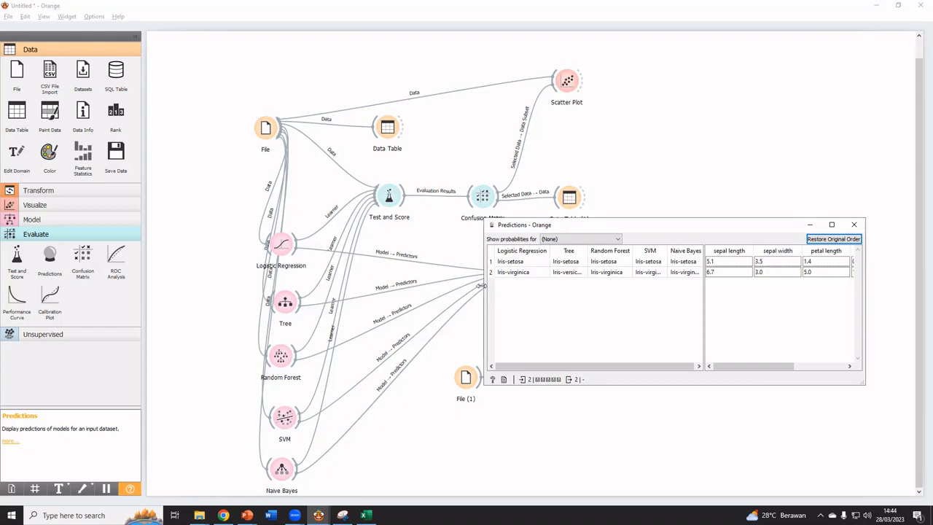
left_click_drag(480, 285, 352, 285)
mouse_move(573, 287)
left_mouse_down()
mouse_move(596, 287)
mouse_move(585, 288)
left_mouse_up()
left_click_drag(534, 249, 547, 248)
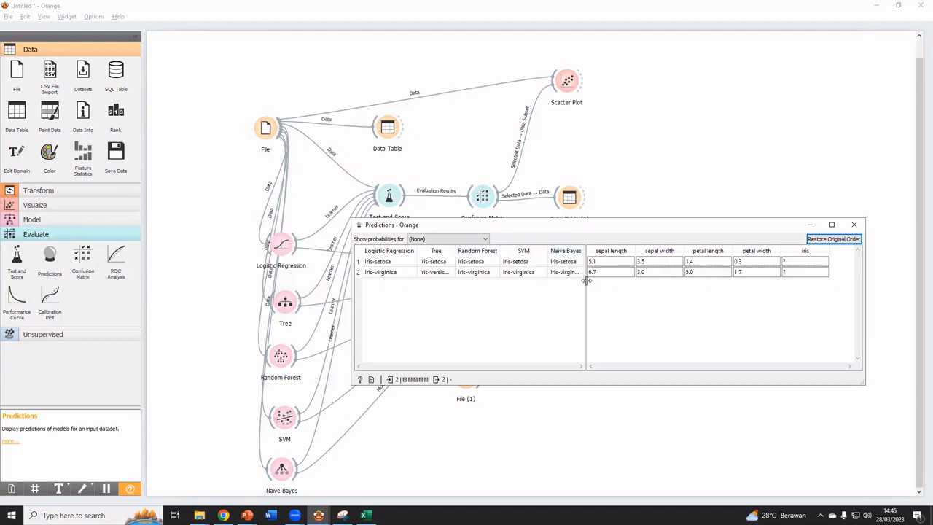
left_click_drag(456, 249, 464, 250)
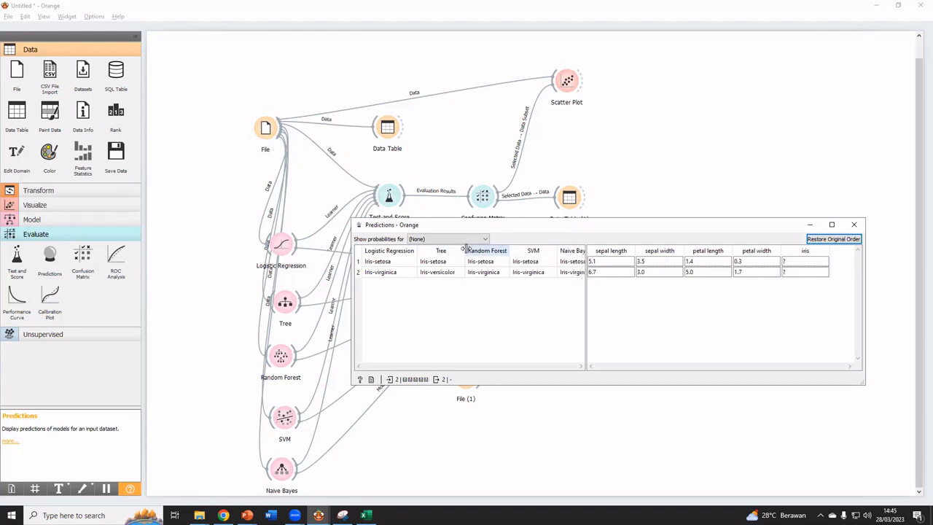
left_click_drag(586, 303, 614, 303)
left_click_drag(594, 254, 604, 252)
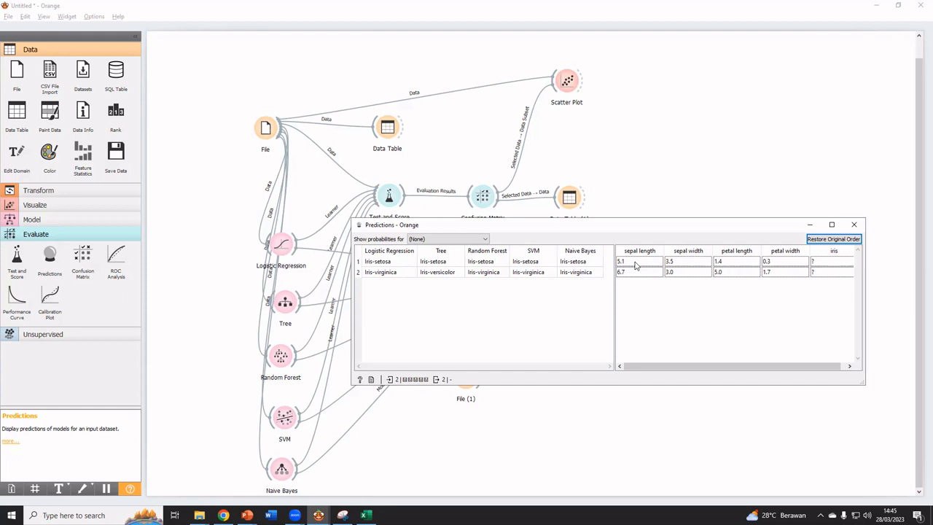
Compare the five models' predicted classes with the feature values for the first and second rows, and close the Predictions window.
left_click(587, 264)
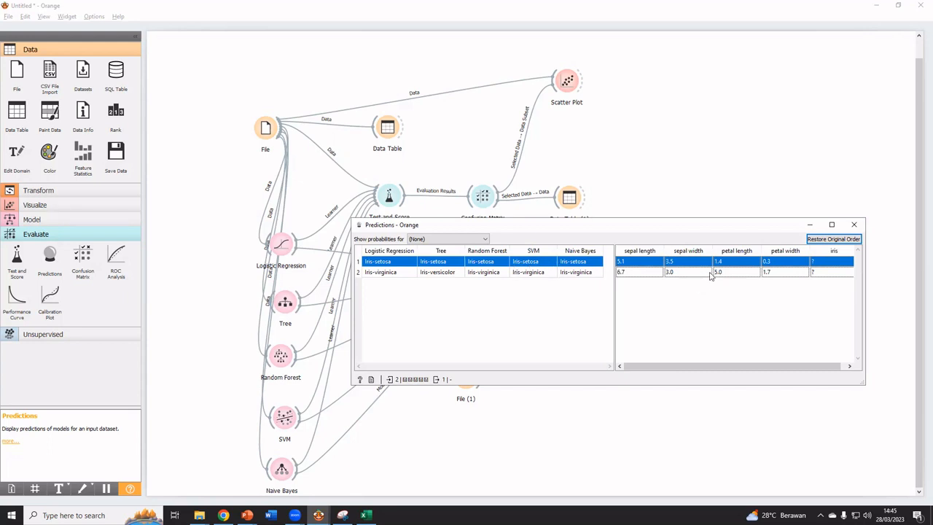
left_click(754, 278)
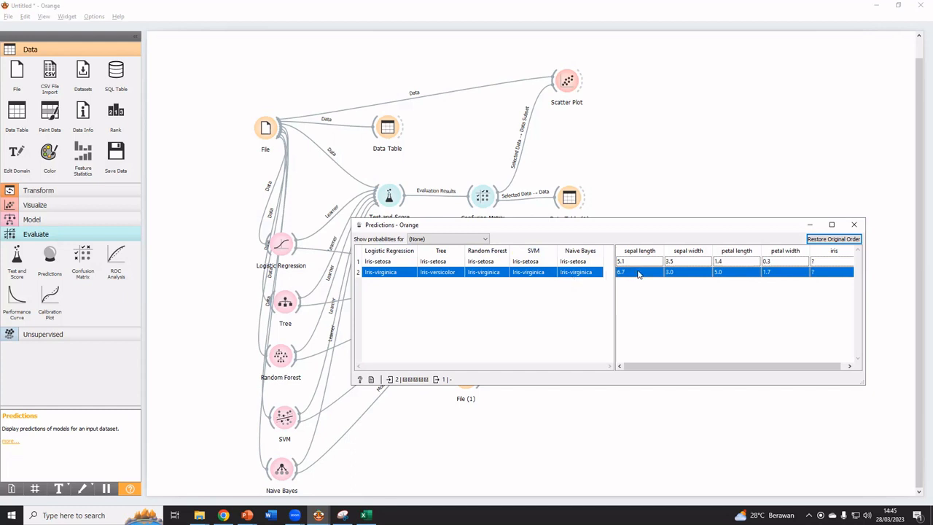
left_click(523, 284)
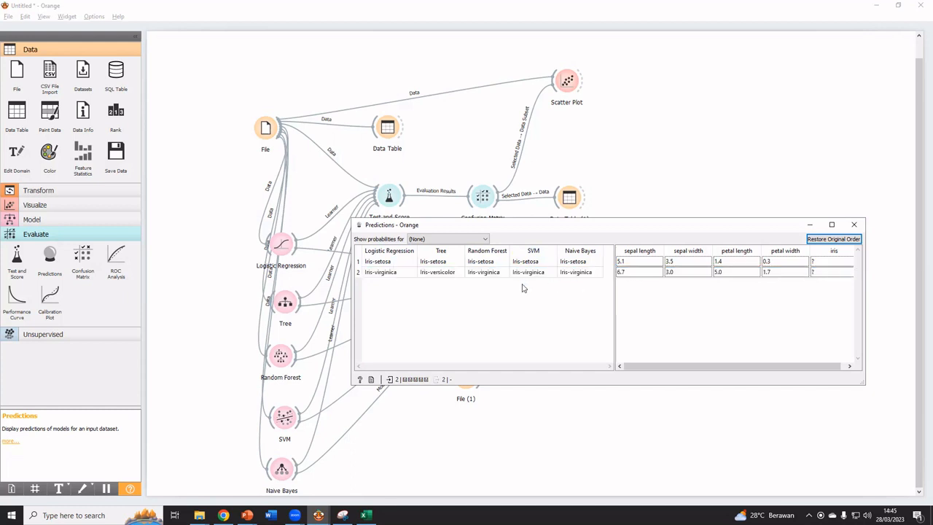
left_click(471, 274)
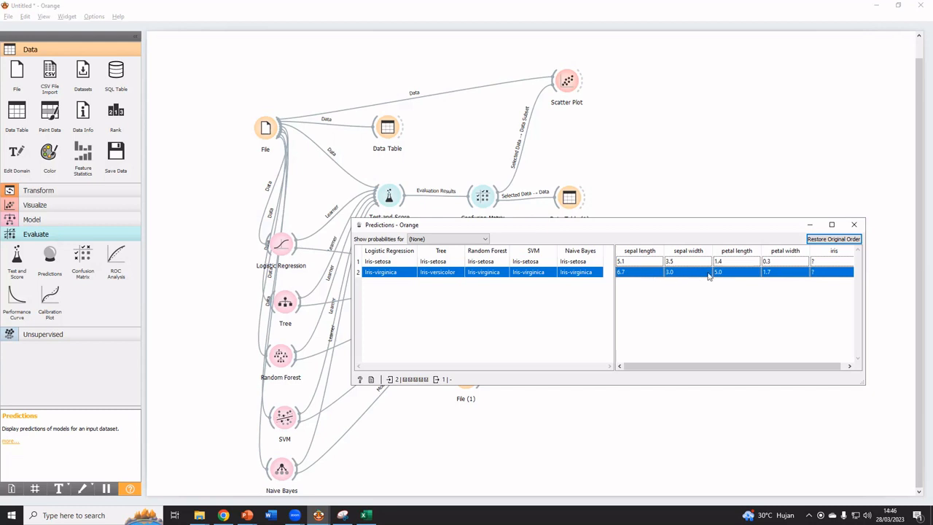
left_click(660, 296)
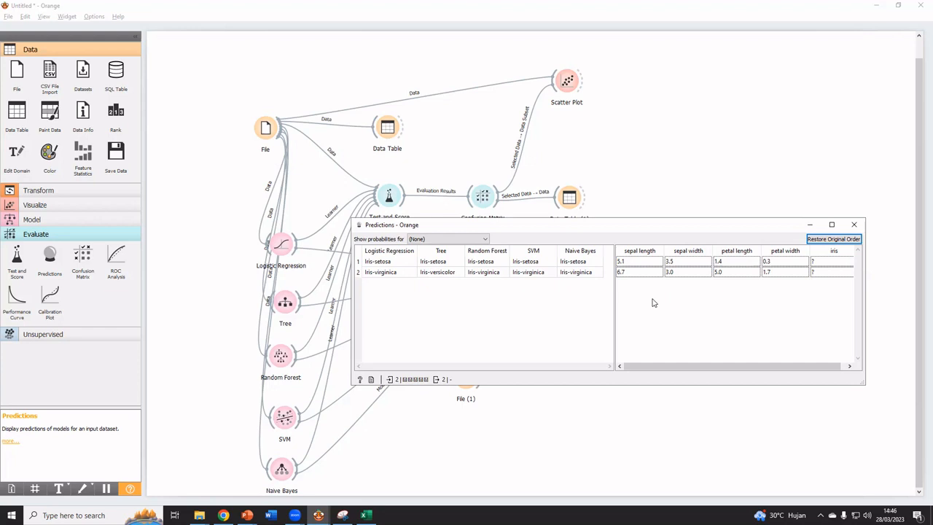
left_click_drag(551, 231, 556, 263)
left_click(857, 258)
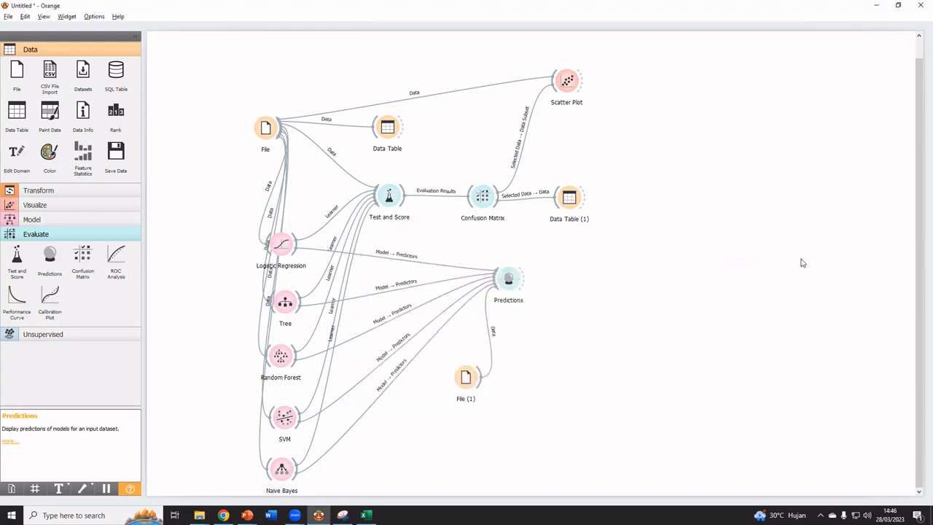